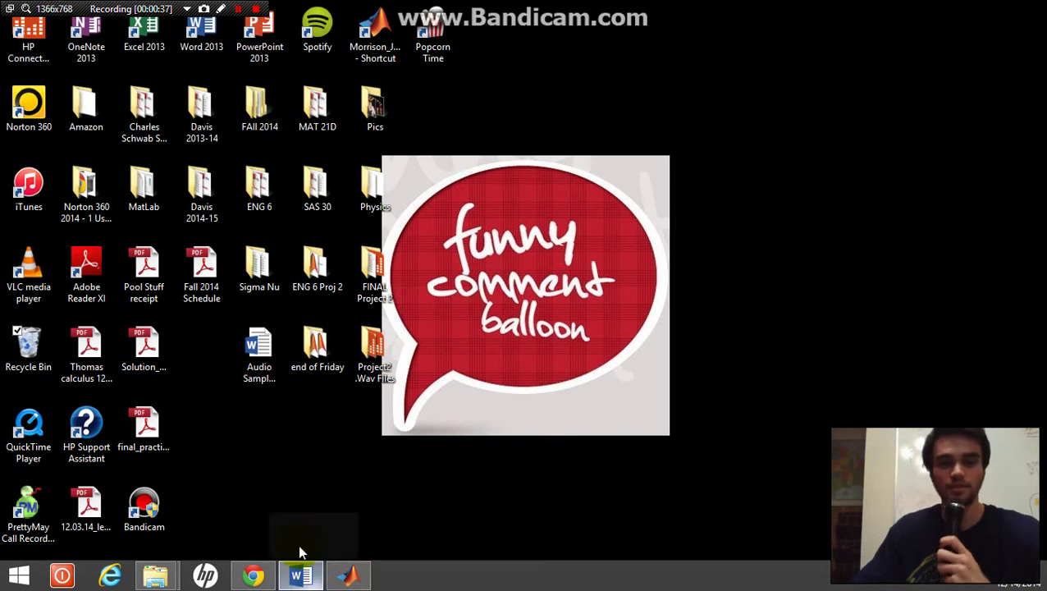
# Bring the Word 2013 AUDIO PROJECT flowchart document to the front
pyautogui.click(300, 573)
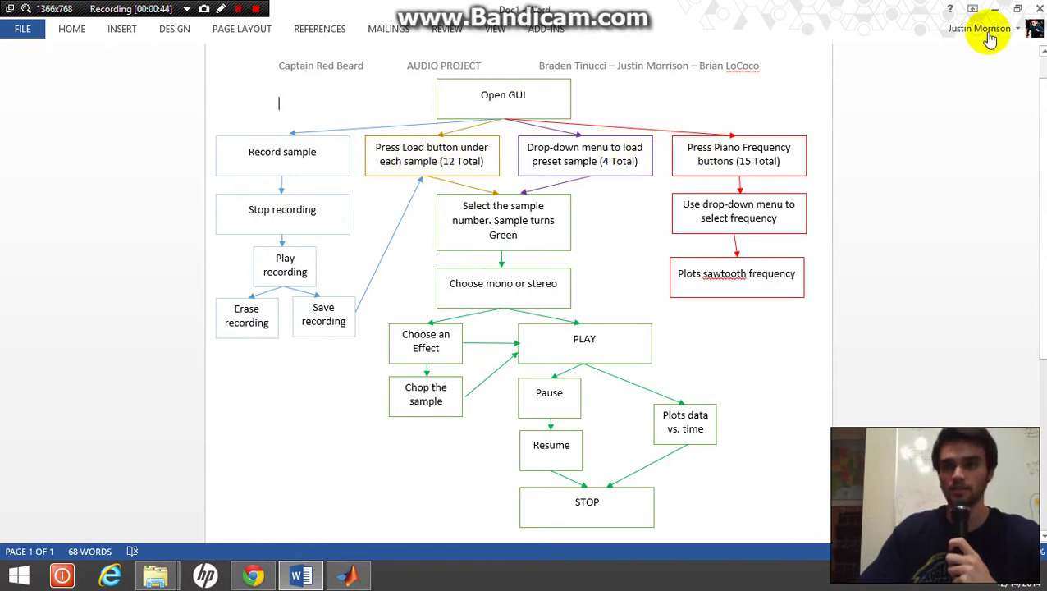
# Run ProjectTwo from the MATLAB editor and reposition the sampler window to fit the screen
pyautogui.click(347, 575)
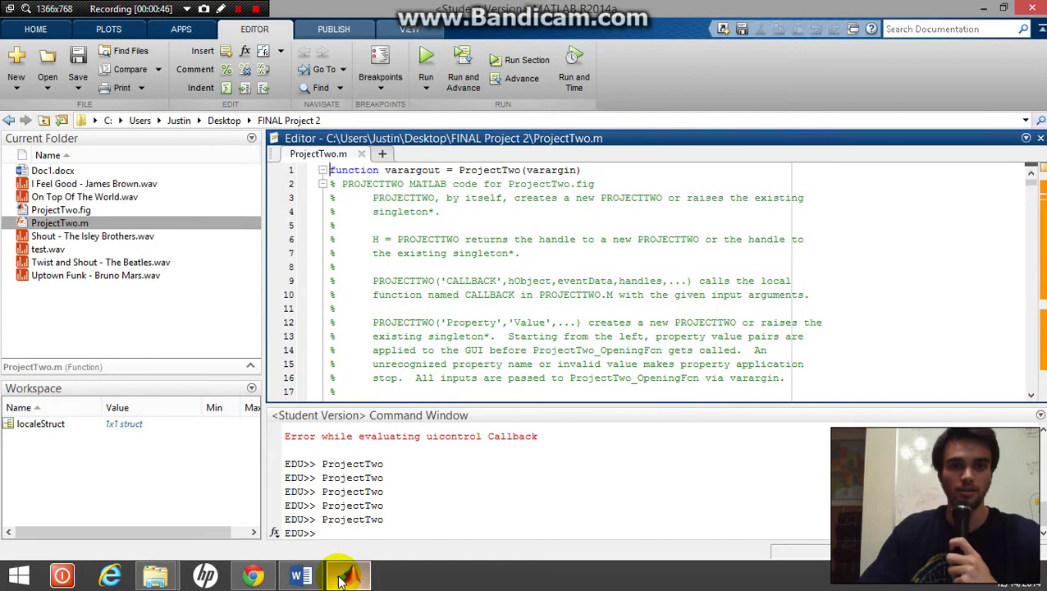
pyautogui.click(424, 65)
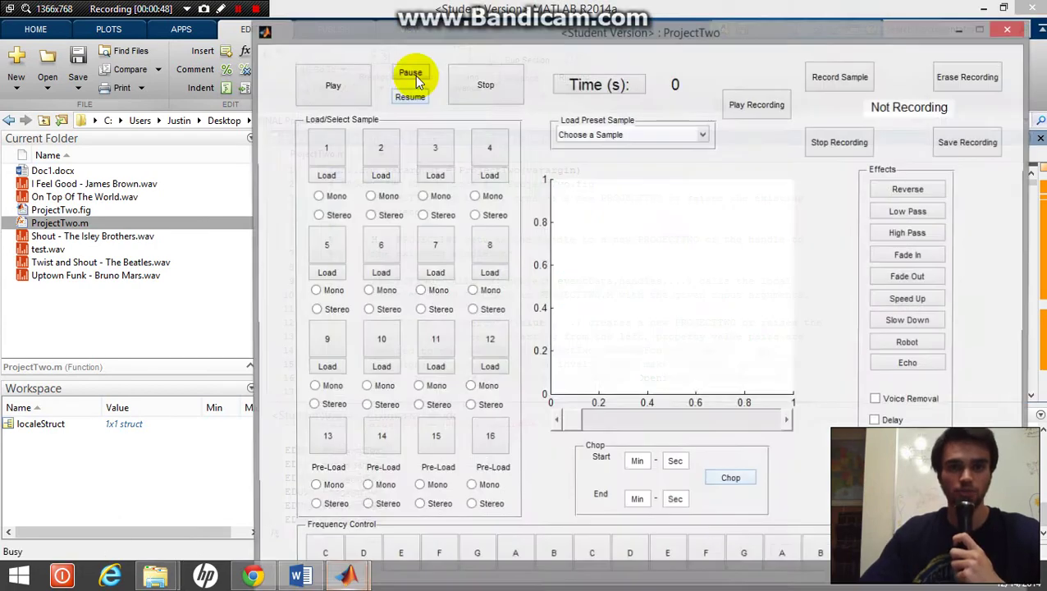
pyautogui.moveTo(436, 42); pyautogui.dragTo(284, 18)
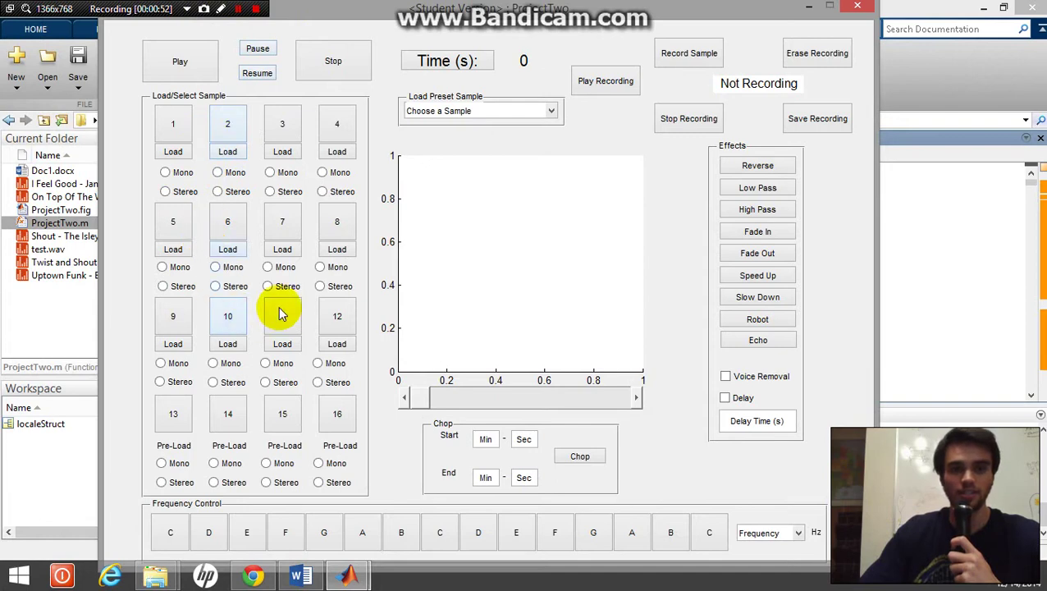
# Load On Top Of The World into sample slot 1 and select it for playback
pyautogui.click(184, 155)
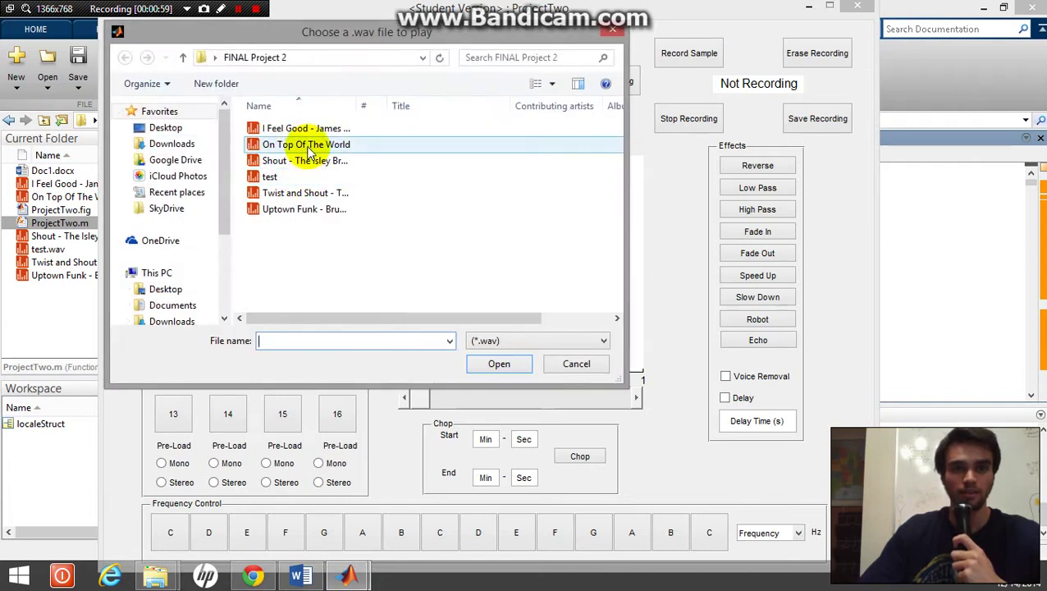
pyautogui.doubleClick(305, 144)
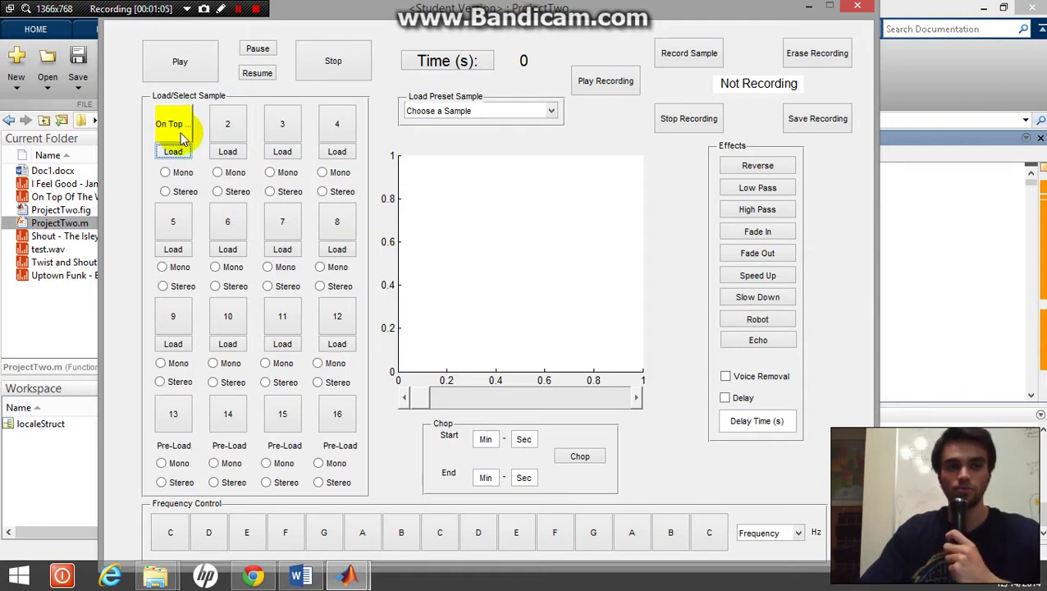
pyautogui.click(187, 136)
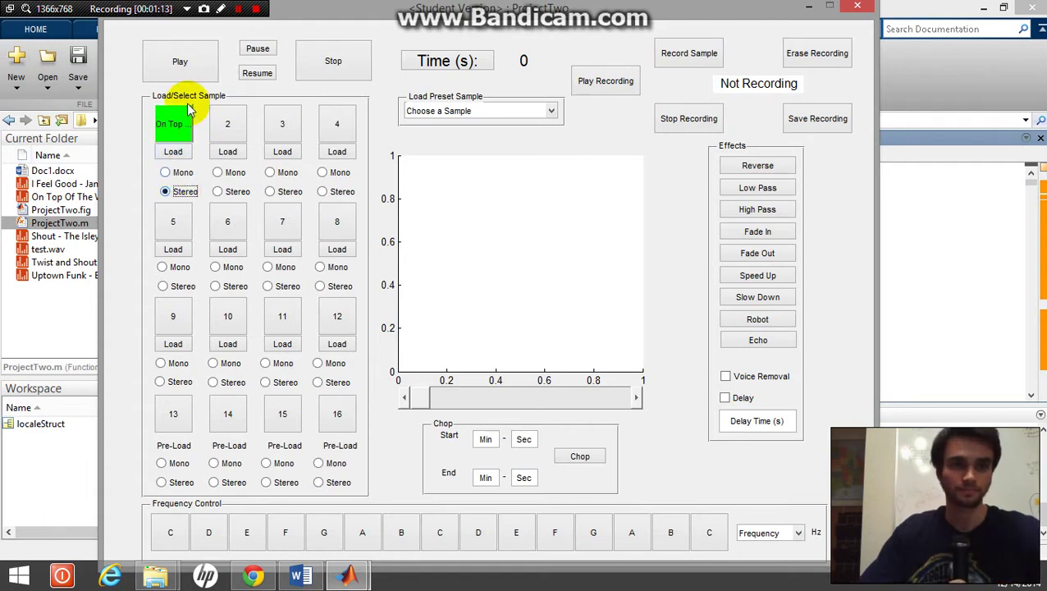
# Play the slot 1 clip, stop it, then replay, pause, resume and stop at 5 s
pyautogui.click(187, 63)
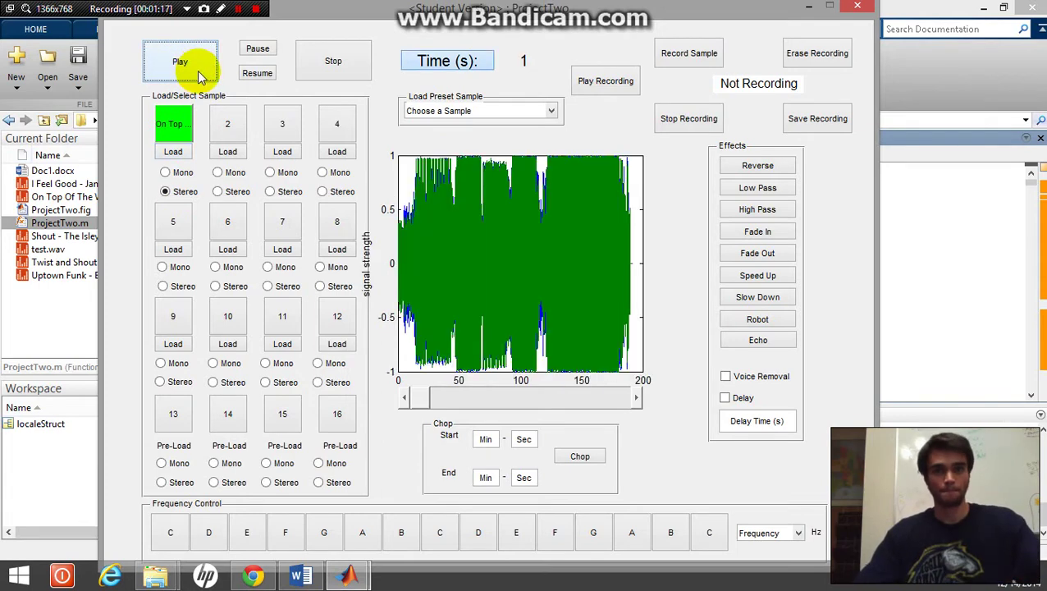
pyautogui.click(333, 72)
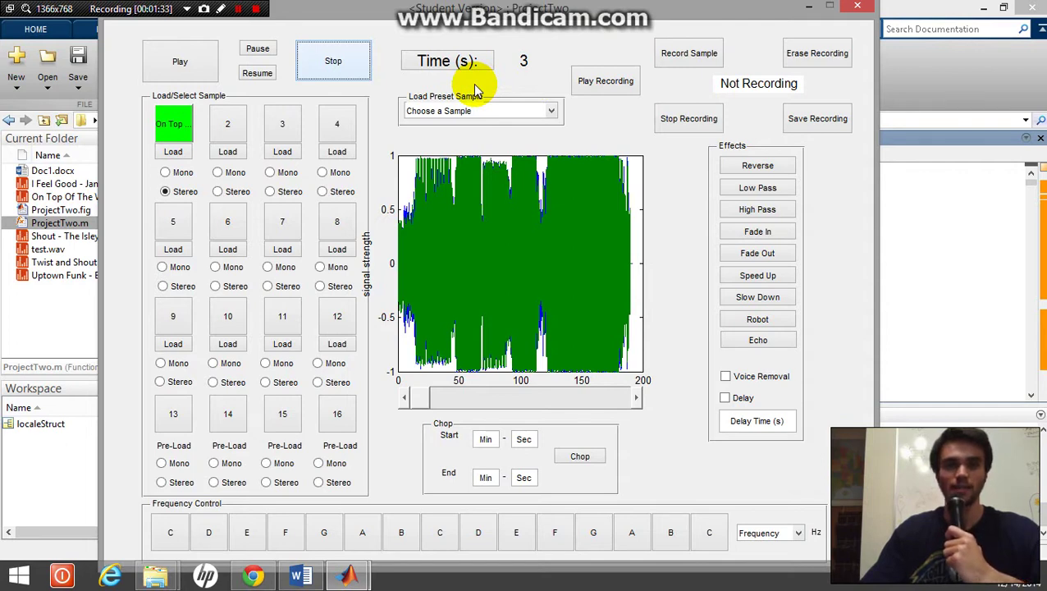
pyautogui.click(194, 75)
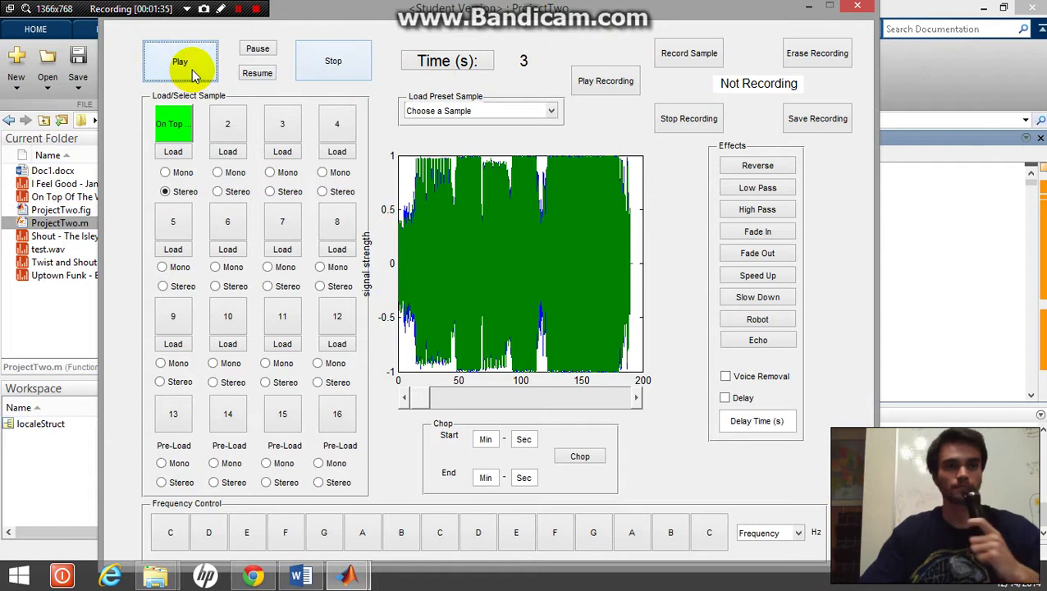
pyautogui.click(259, 52)
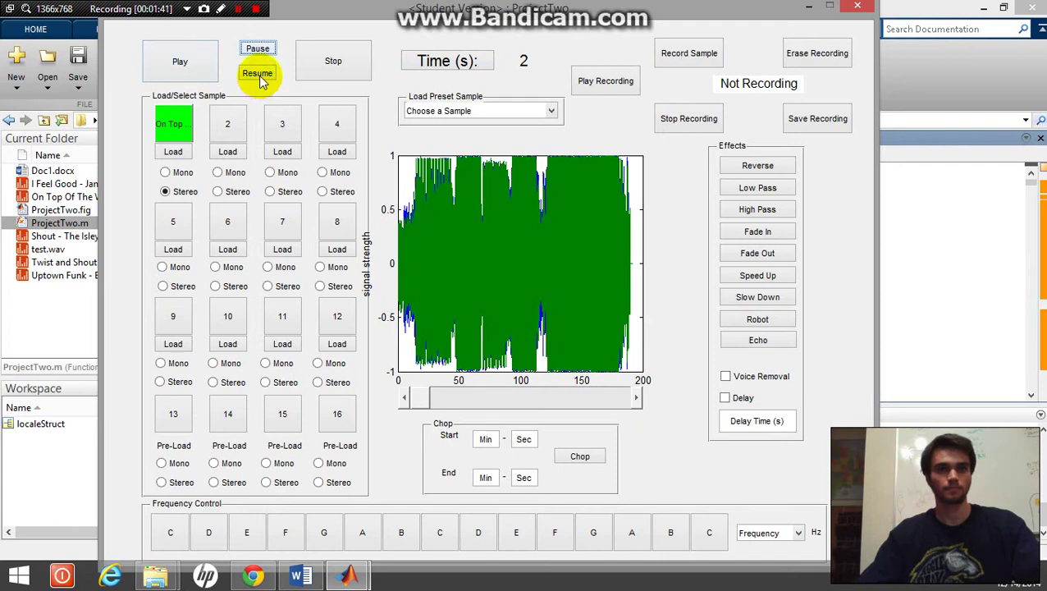
pyautogui.click(258, 75)
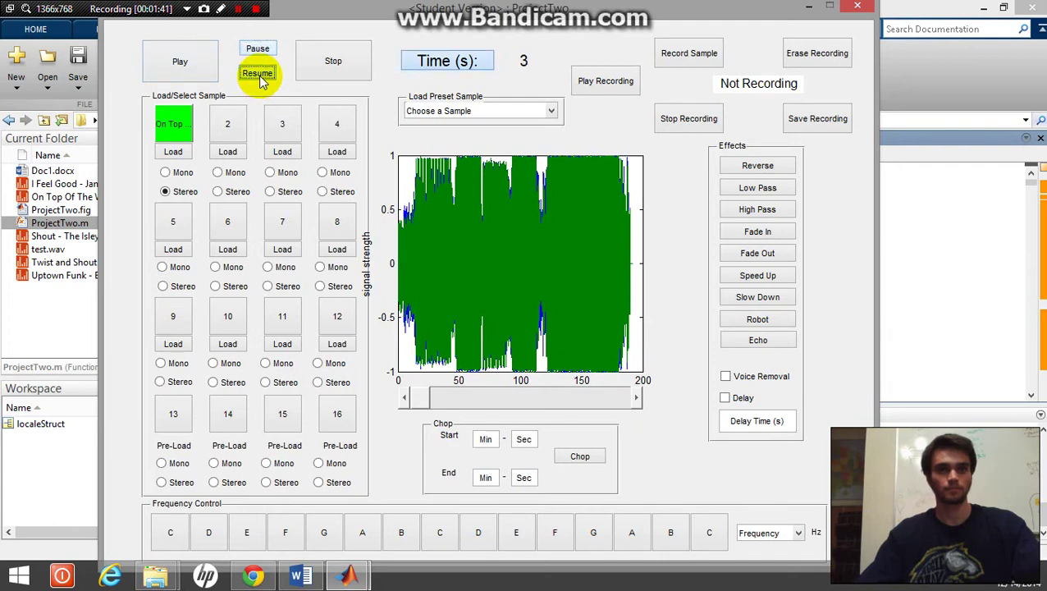
pyautogui.click(331, 64)
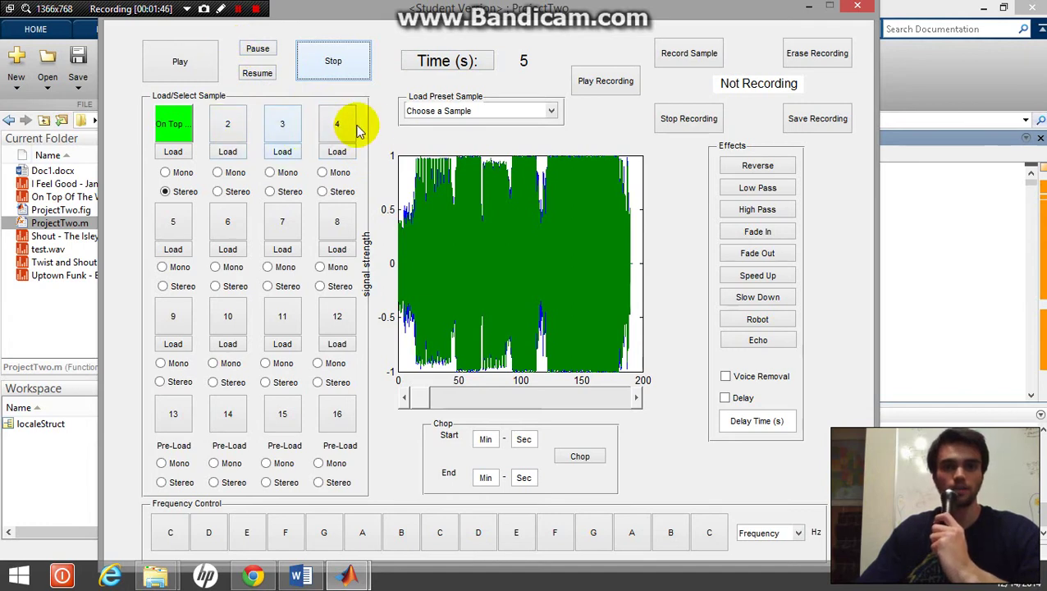
# Load the I Feel Good - James Brown preset into slot 13, selected and set to stereo
pyautogui.click(432, 113)
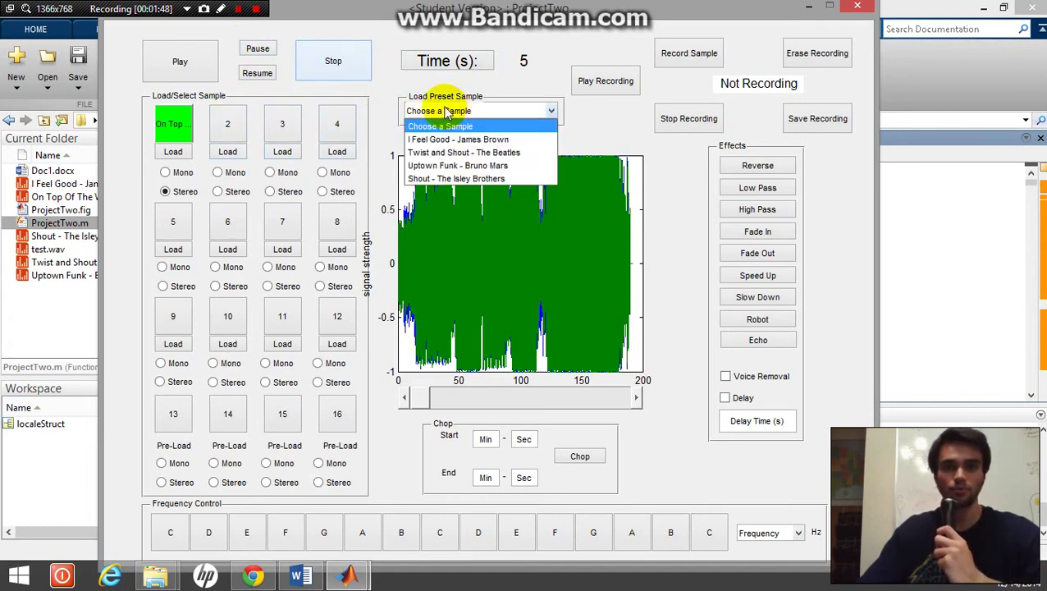
pyautogui.click(486, 141)
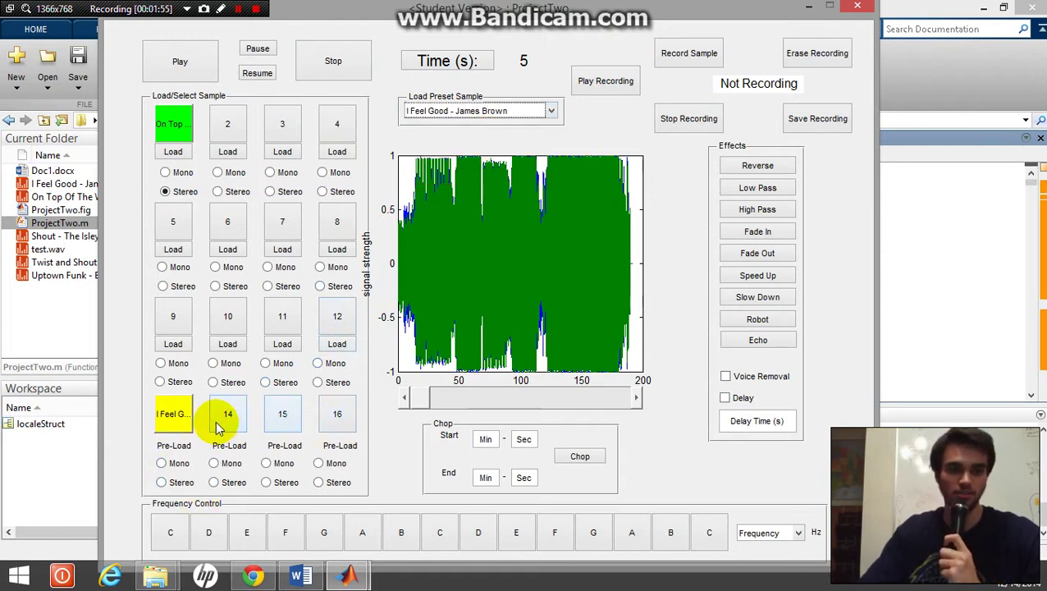
pyautogui.click(176, 418)
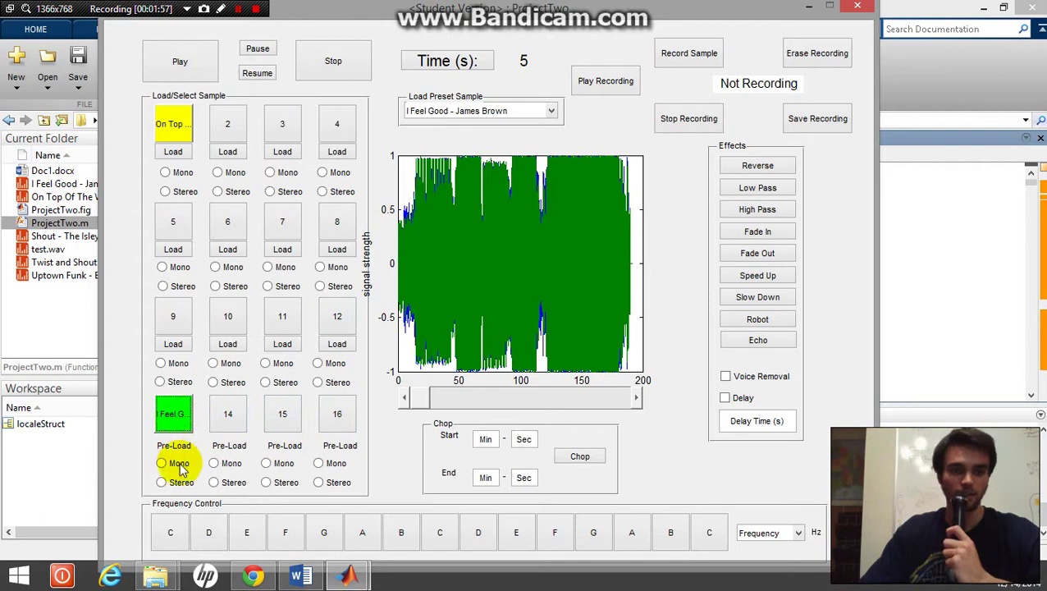
pyautogui.click(162, 482)
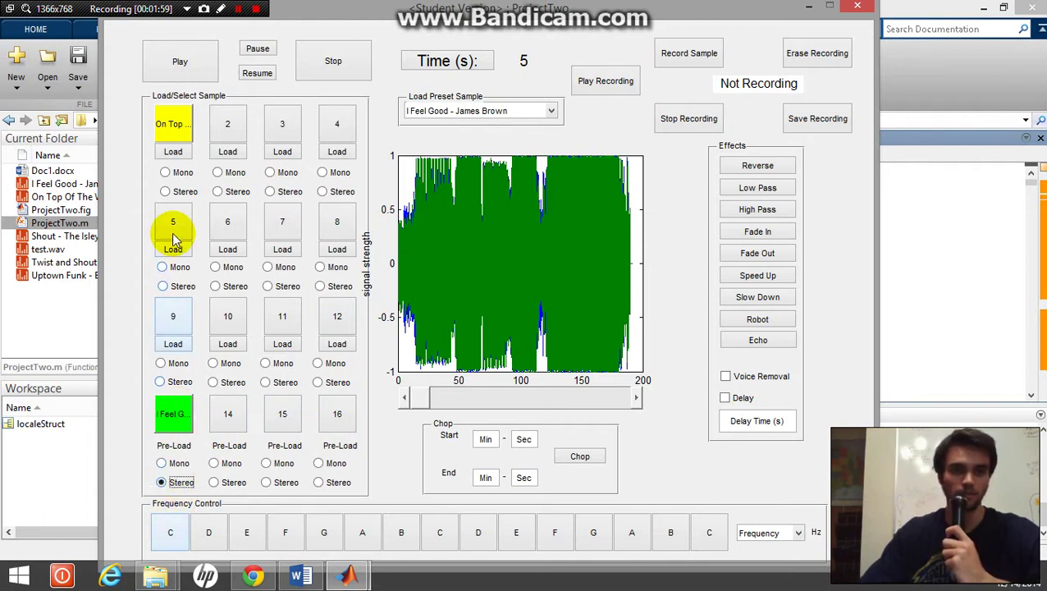
# Play the I Feel Good sample and stop it at 4 s
pyautogui.click(182, 71)
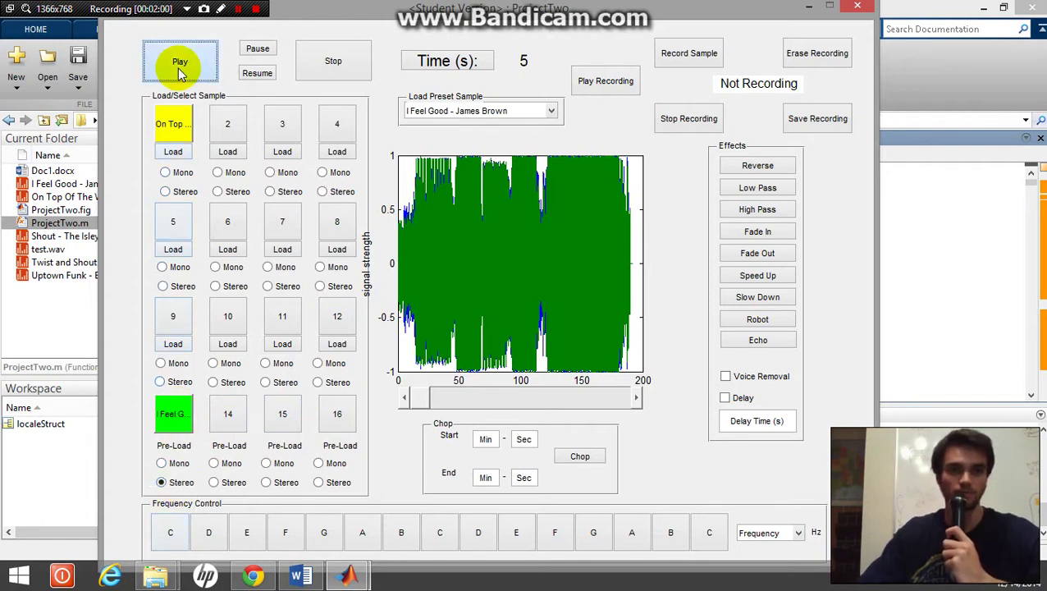
pyautogui.click(182, 121)
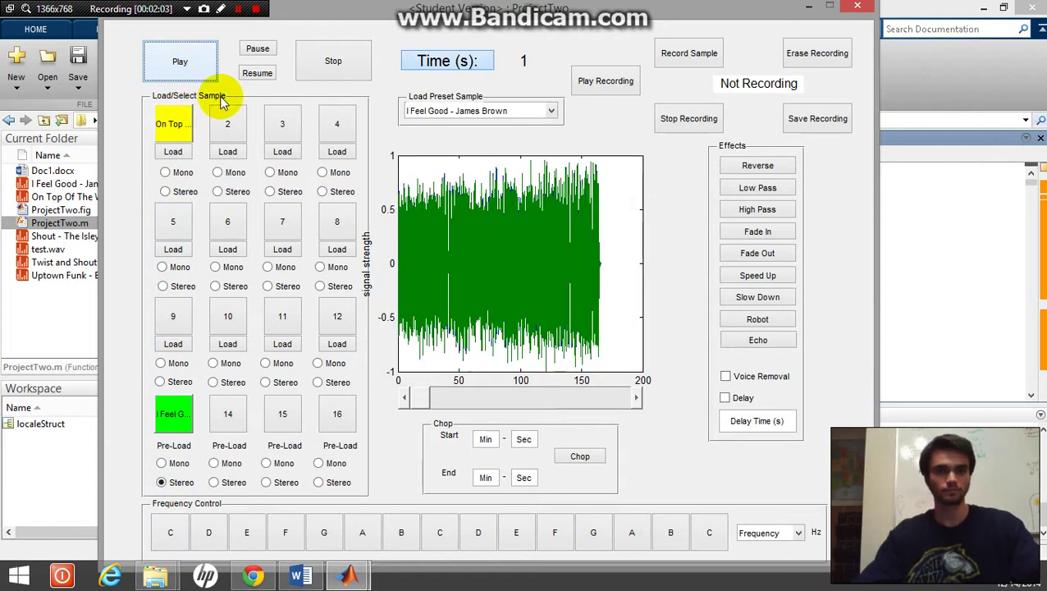
pyautogui.click(320, 71)
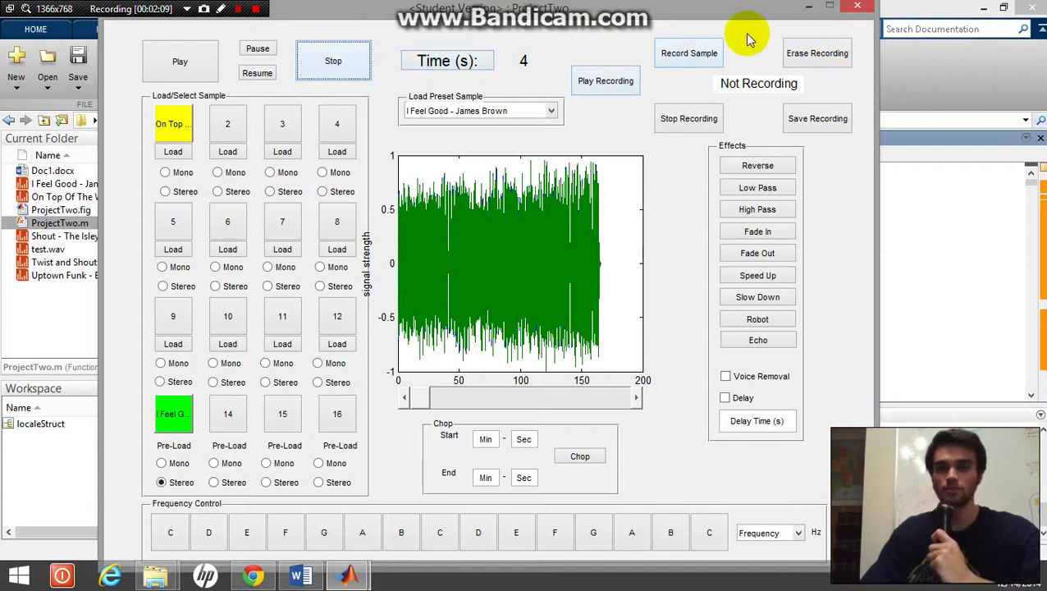
# Record a short new sample and play it back
pyautogui.click(699, 55)
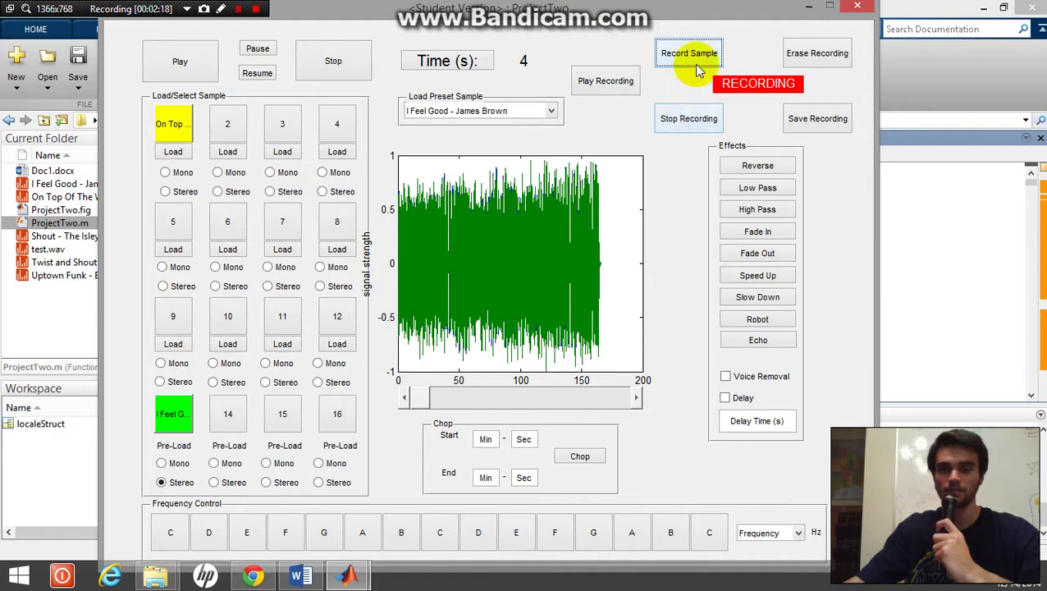
pyautogui.click(689, 118)
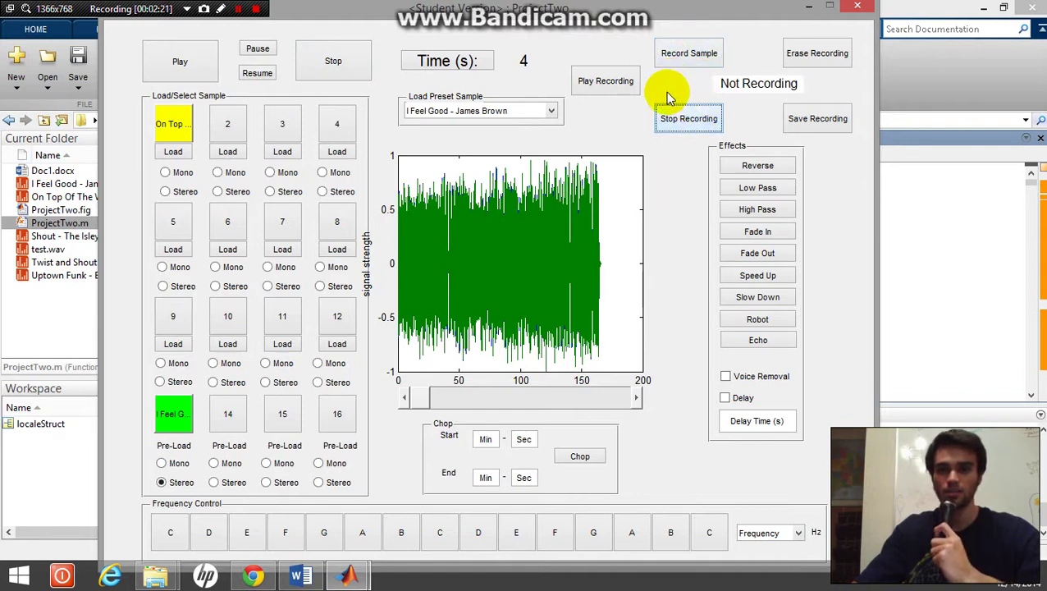
pyautogui.click(605, 91)
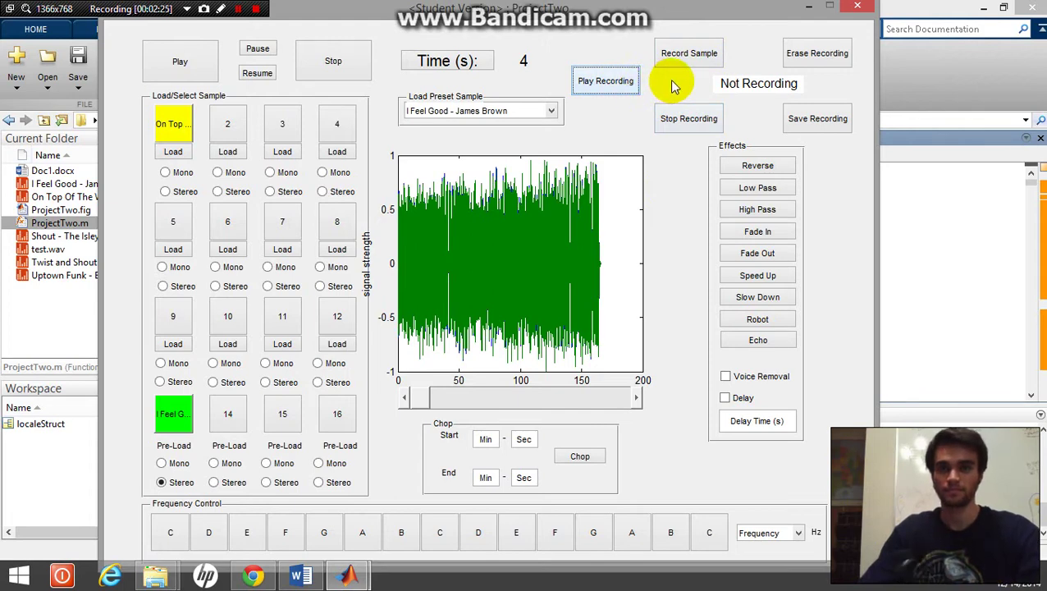
# Erase and replay the recording, then save it under the name 'test'
pyautogui.click(818, 62)
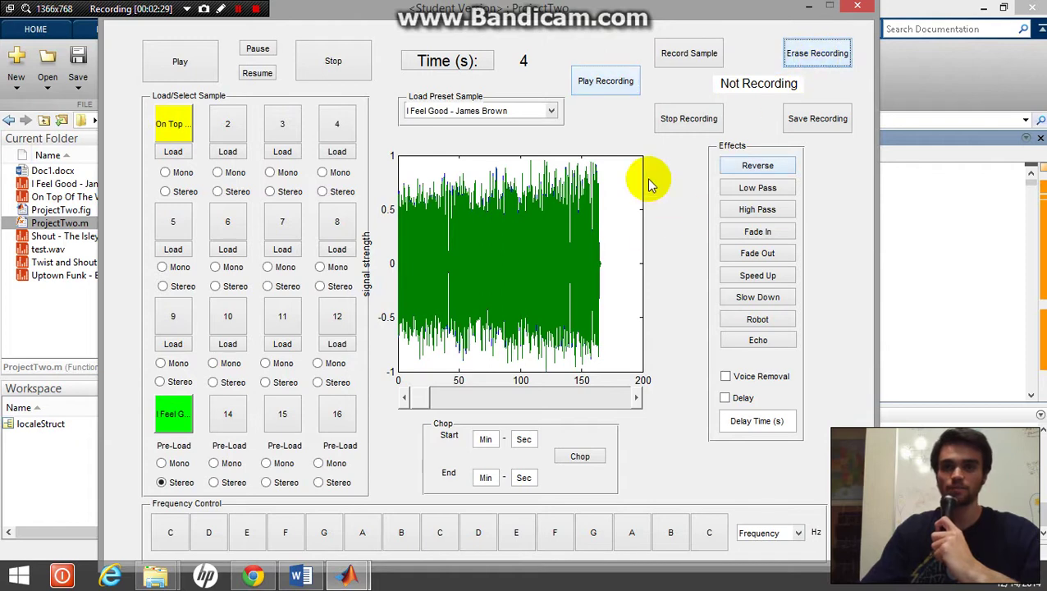
pyautogui.click(621, 89)
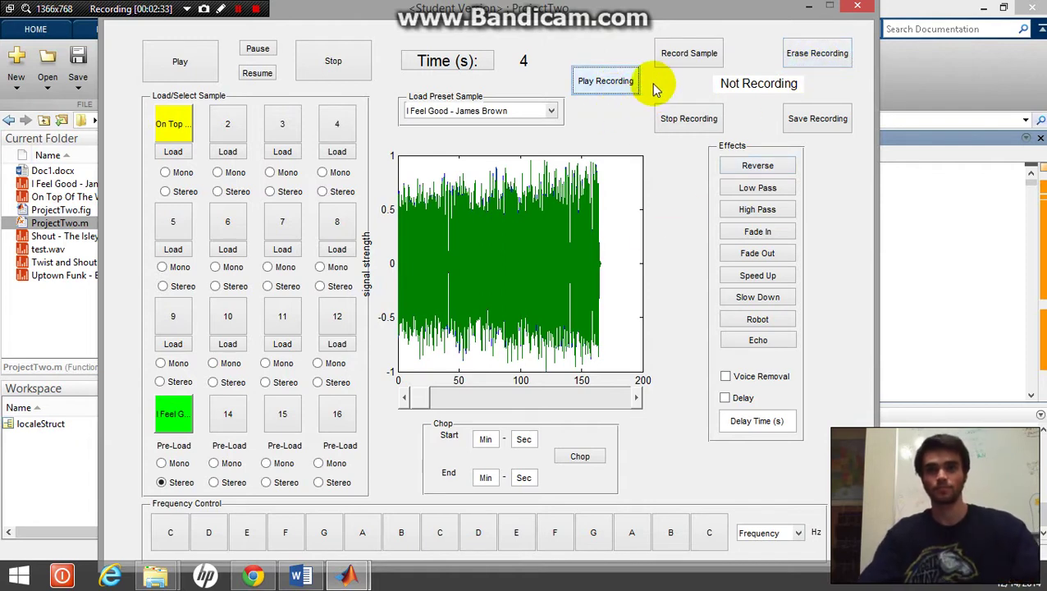
pyautogui.click(811, 120)
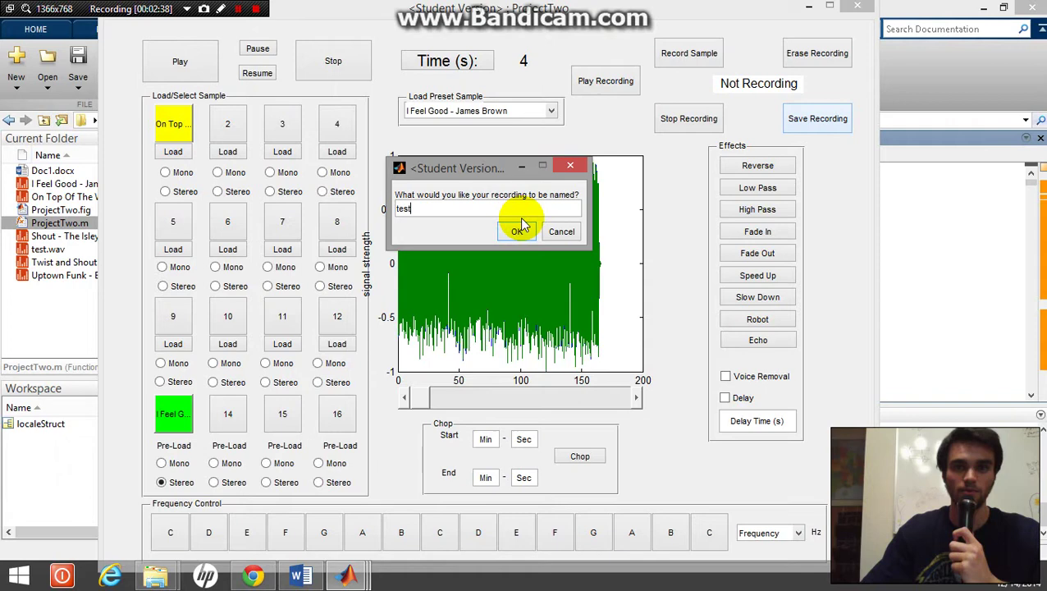
pyautogui.click(514, 233)
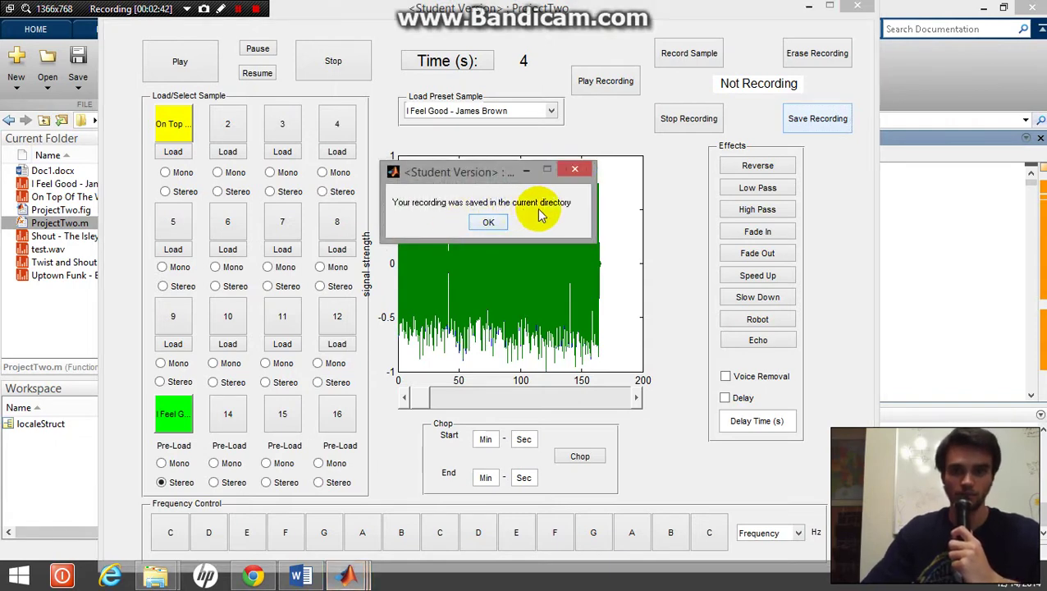
# Dismiss the save confirmation, load test.wav into slot 2 and make it active
pyautogui.click(489, 220)
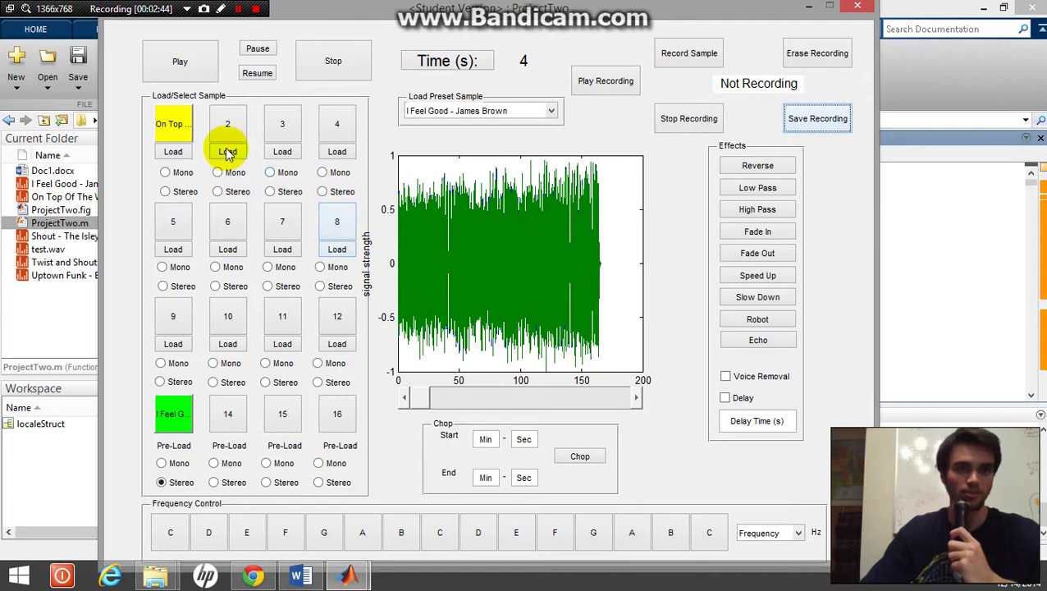
pyautogui.click(227, 151)
pyautogui.click(308, 178)
pyautogui.doubleClick(308, 178)
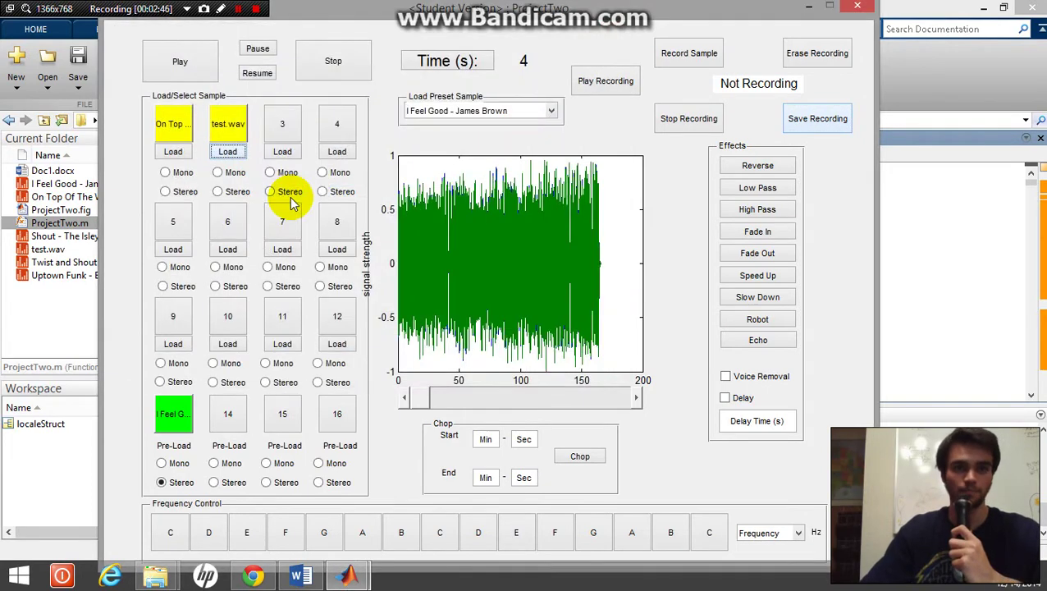
pyautogui.click(237, 129)
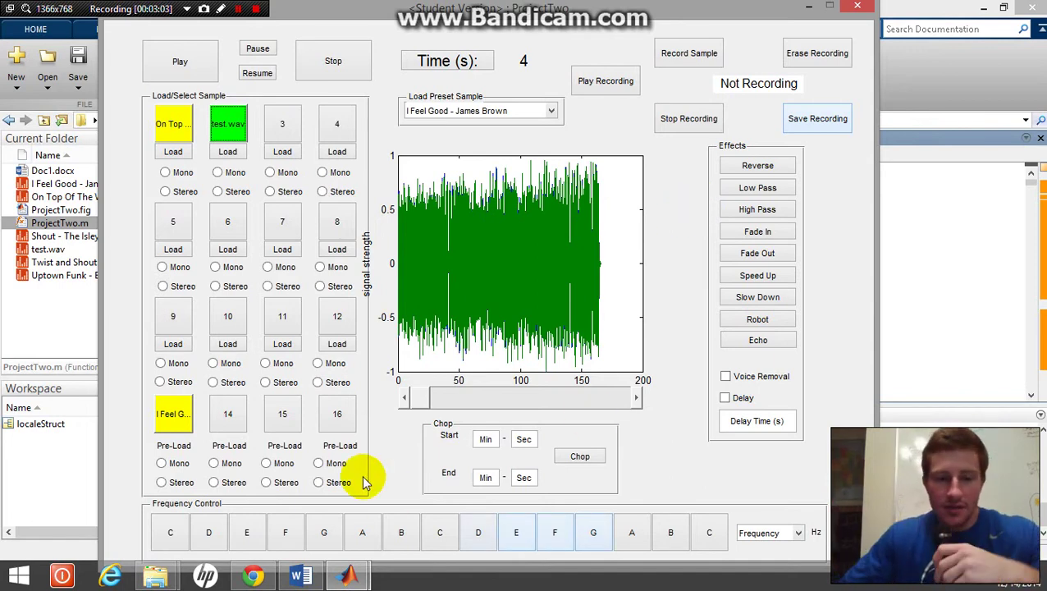
# Load the Uptown Funk - Bruno Mars preset into slot 15, active and in stereo
pyautogui.click(492, 112)
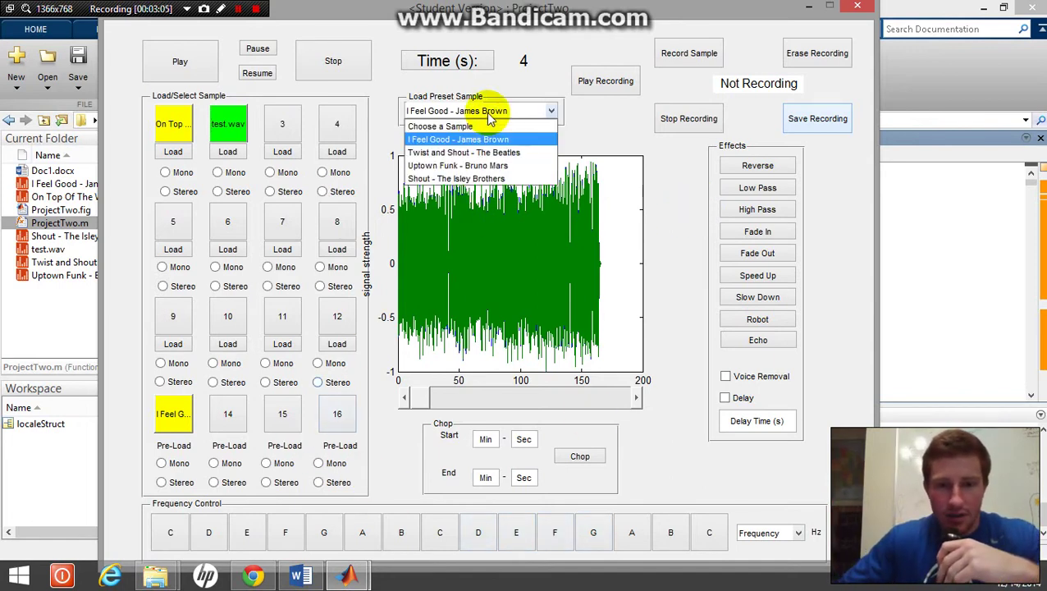
pyautogui.click(447, 164)
pyautogui.click(281, 418)
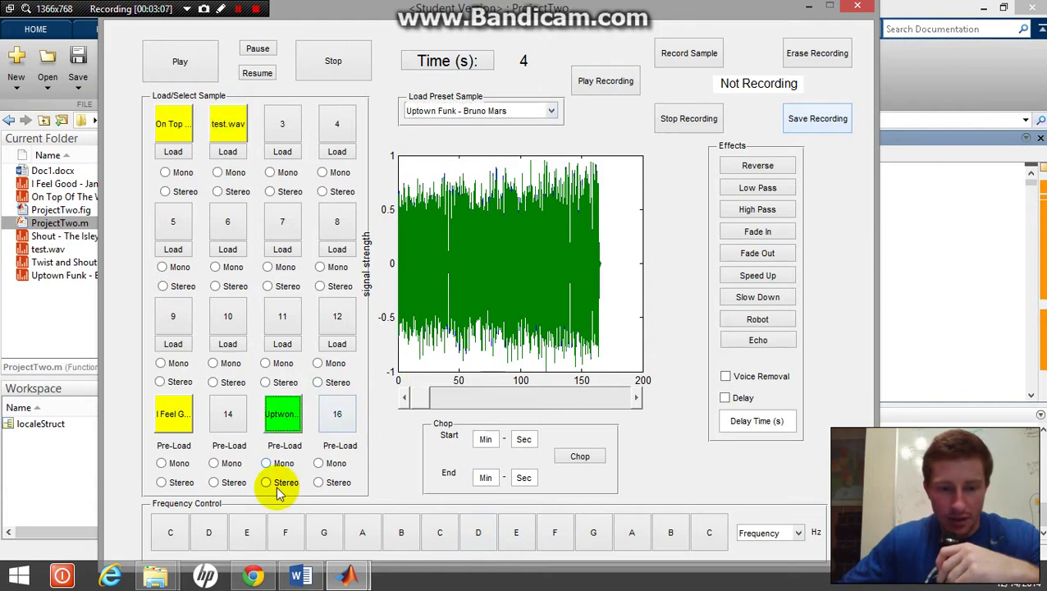
pyautogui.click(266, 483)
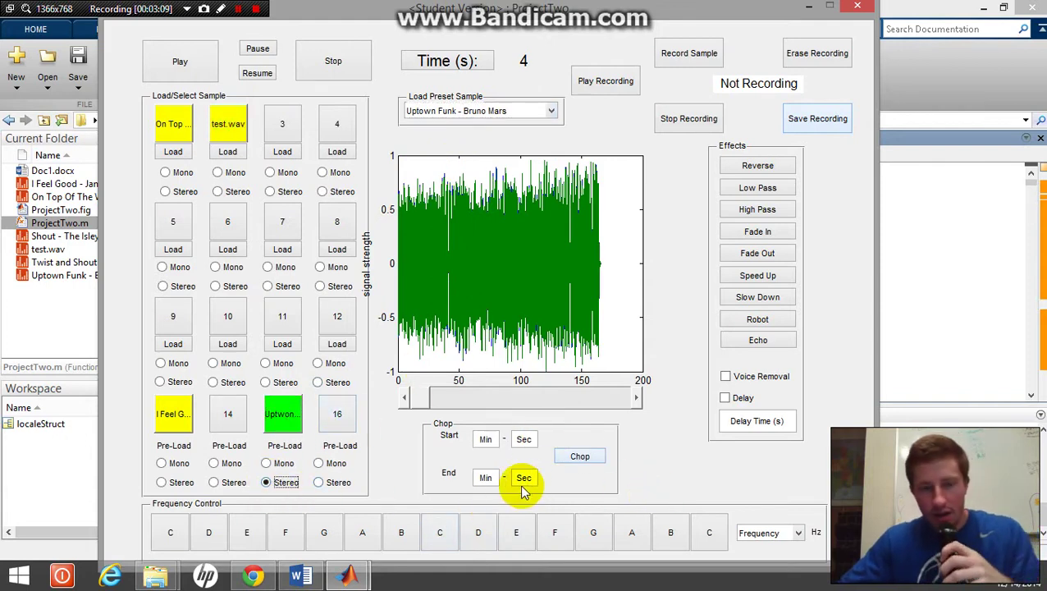
# Play and stop the Uptown Funk sample twice
pyautogui.click(197, 63)
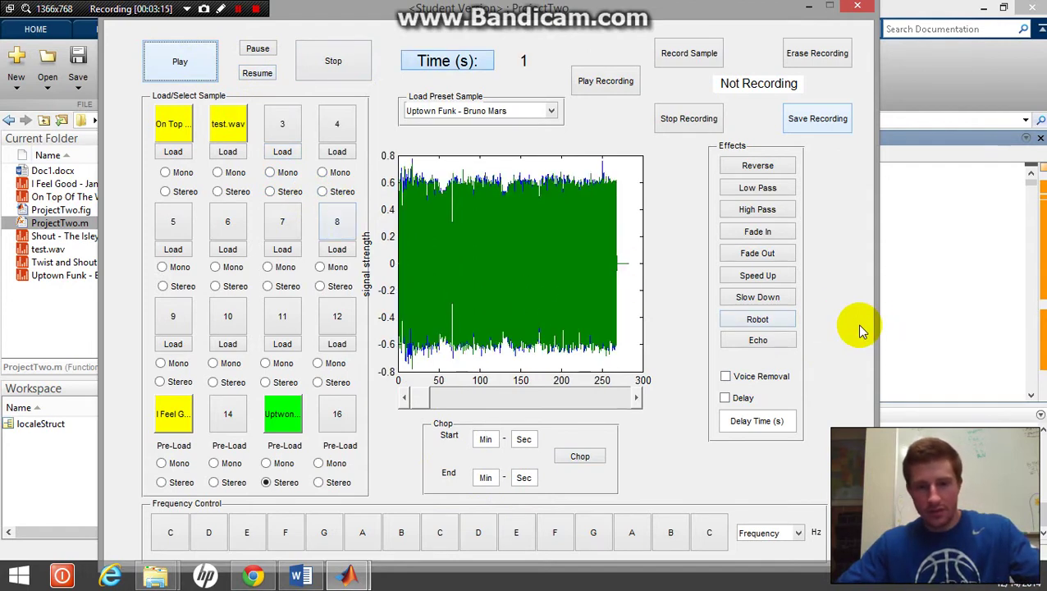
pyautogui.click(332, 60)
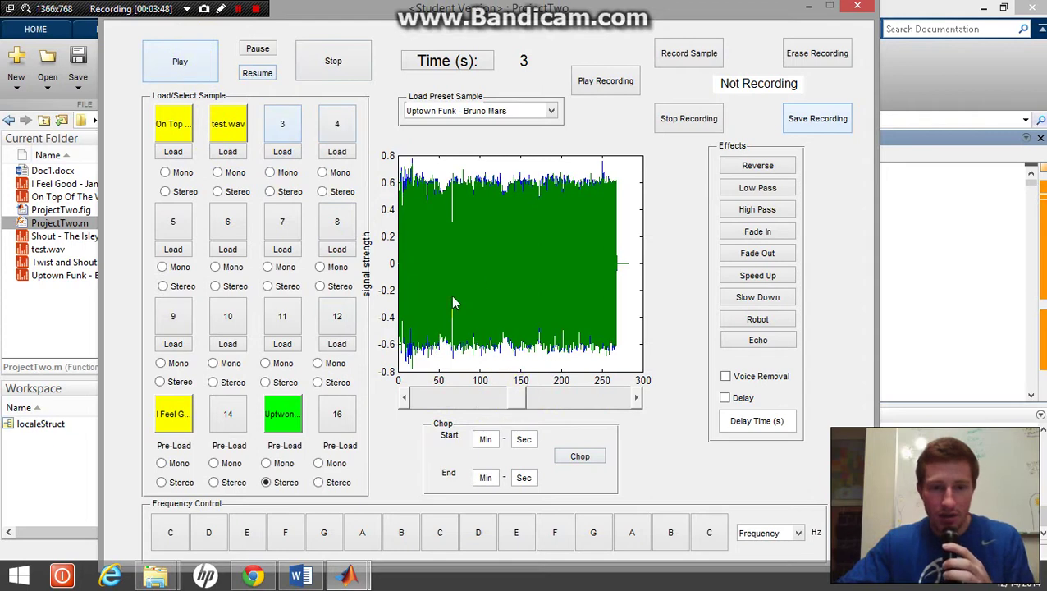
pyautogui.click(336, 151)
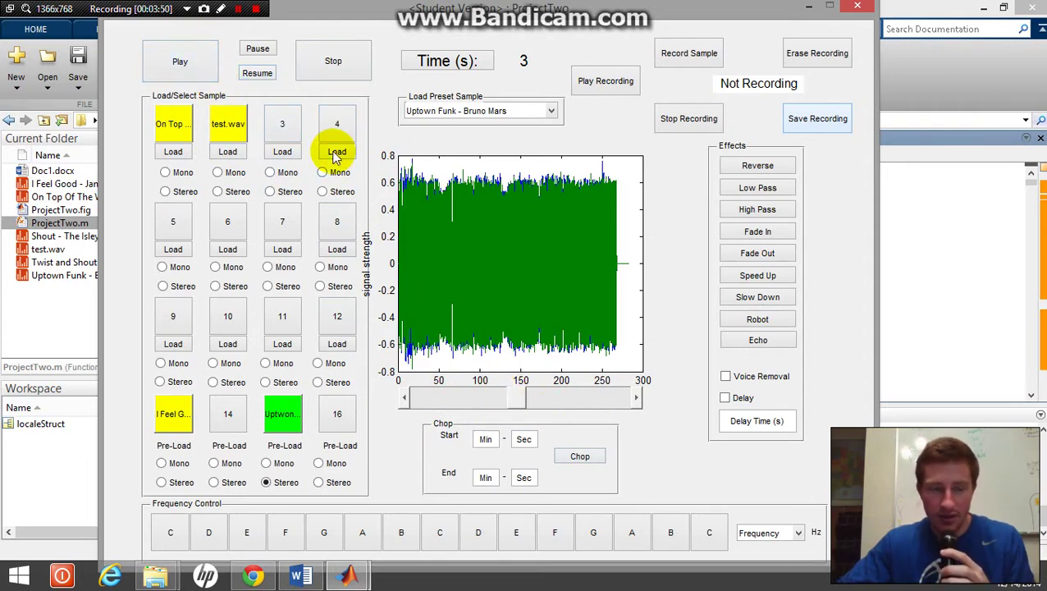
pyautogui.click(197, 68)
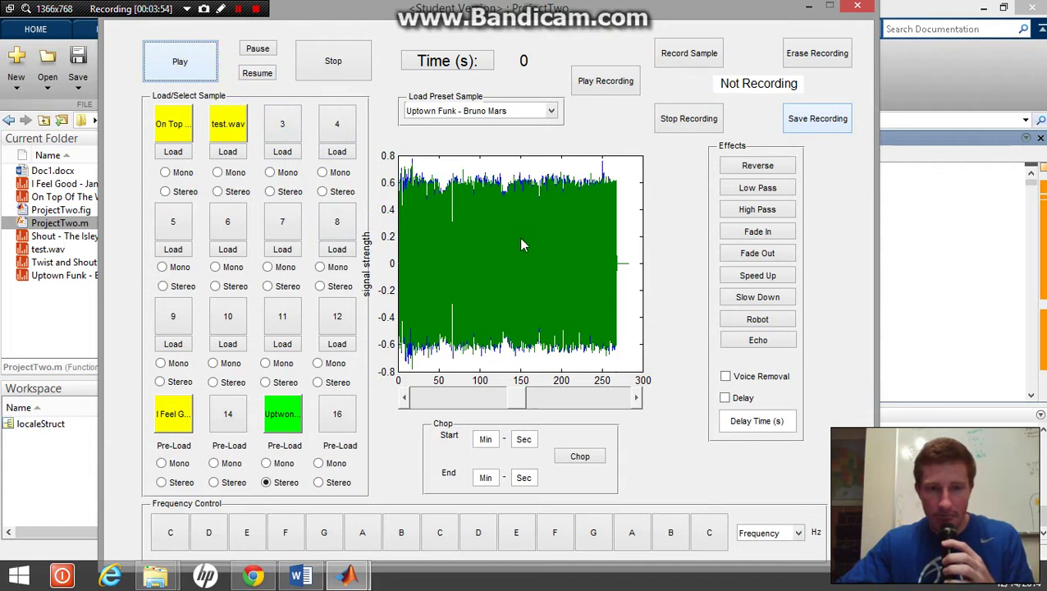
pyautogui.click(555, 266)
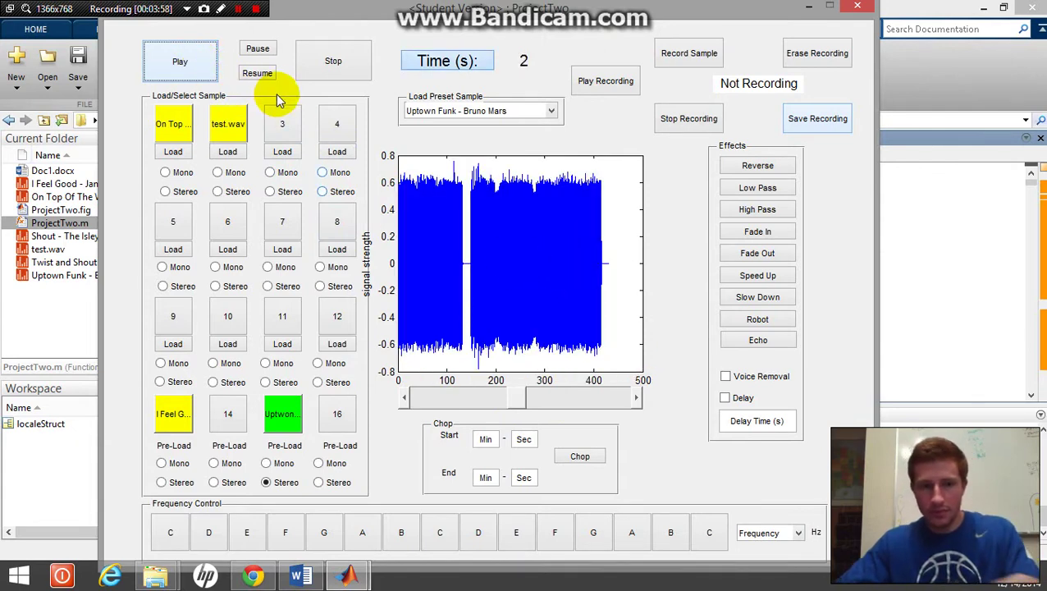
pyautogui.click(322, 63)
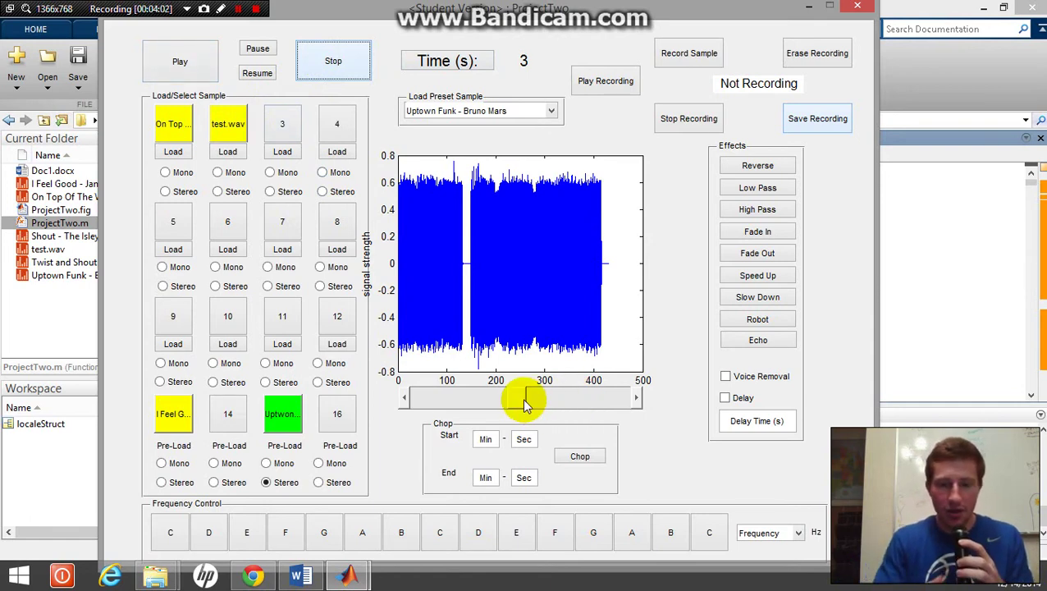
# Drag the seek slider further into the song, stop, then seek back to the start
pyautogui.moveTo(522, 397); pyautogui.dragTo(589, 397)
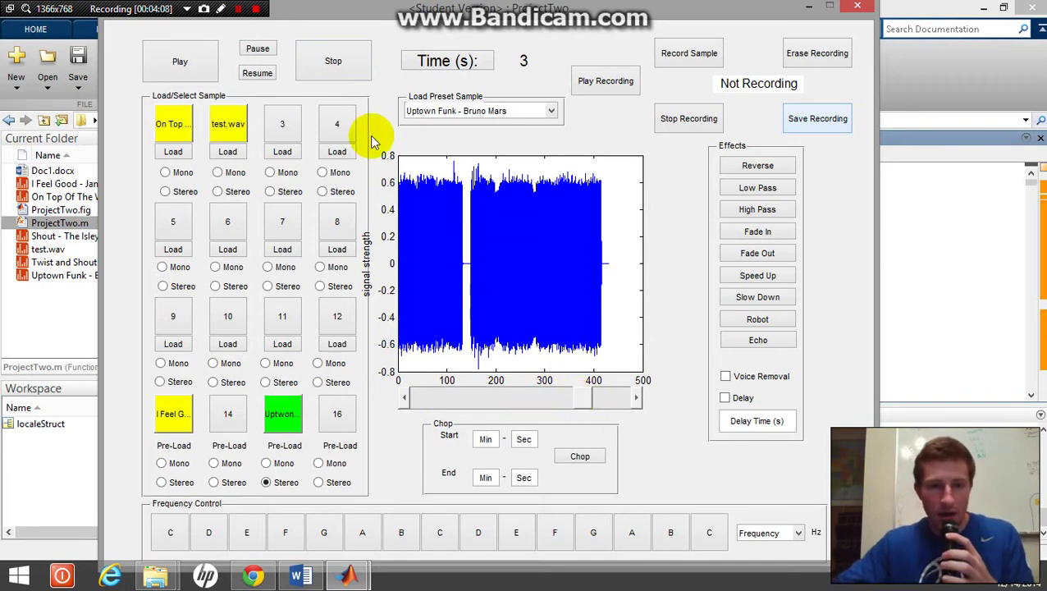
pyautogui.click(334, 63)
pyautogui.moveTo(568, 397); pyautogui.dragTo(414, 402)
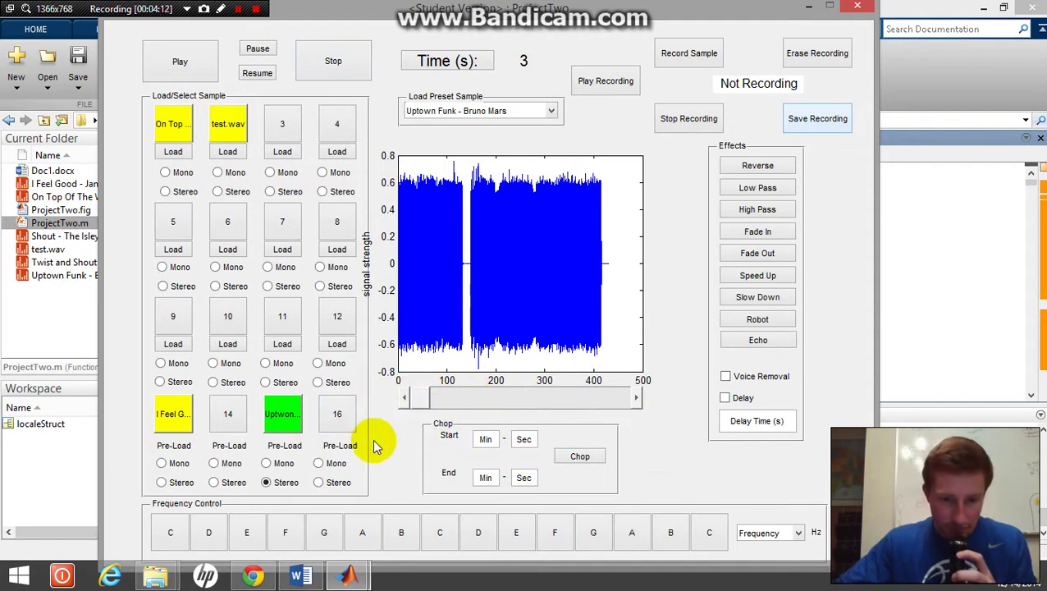
# Load the Shout - The Isley Brothers preset into slot 16, active and in stereo
pyautogui.click(482, 108)
pyautogui.click(464, 180)
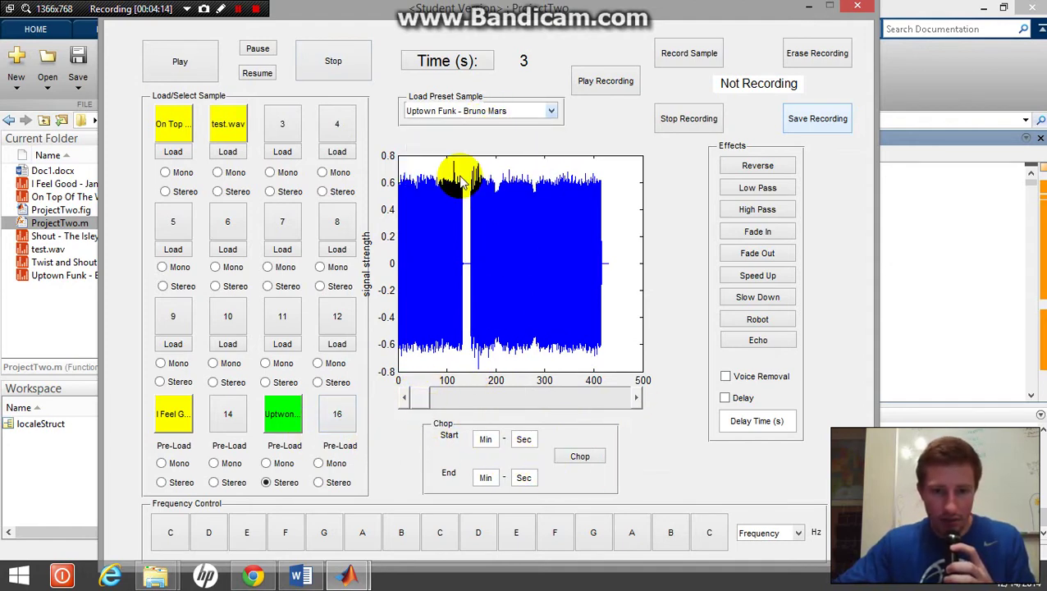
pyautogui.click(341, 411)
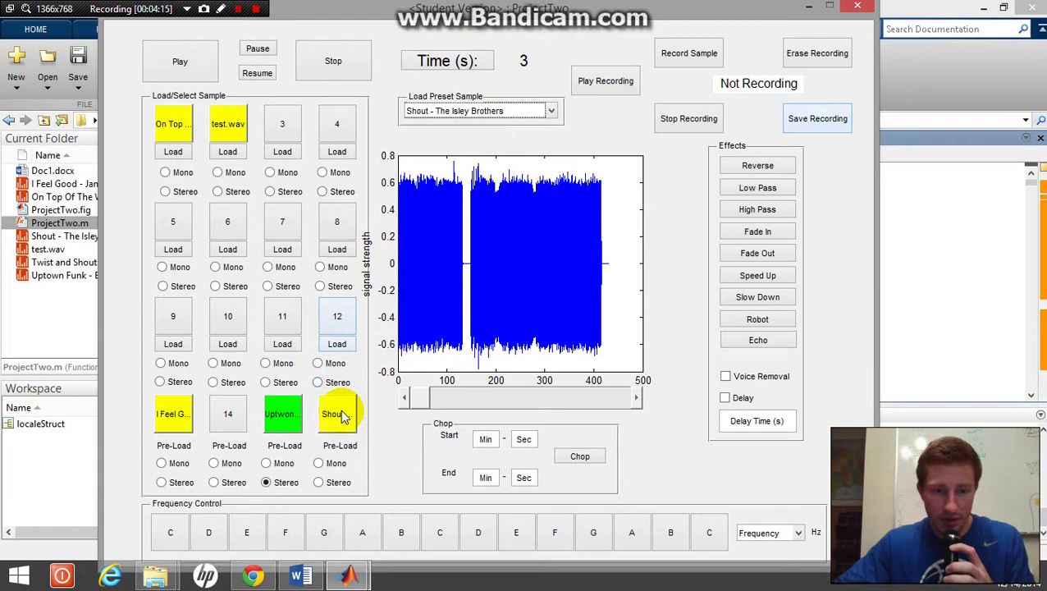
pyautogui.click(326, 484)
pyautogui.click(485, 439)
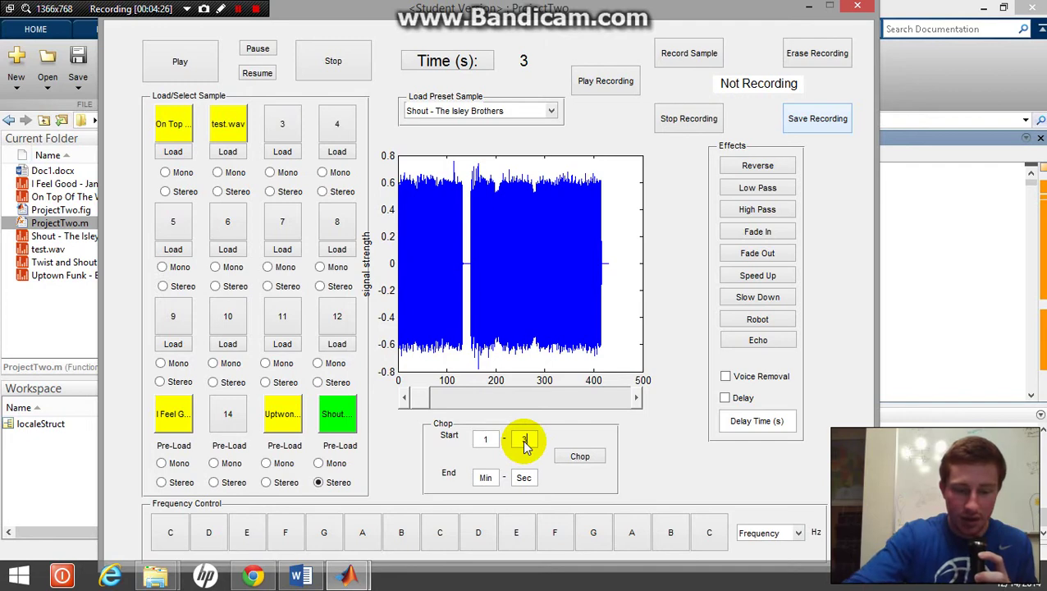
# Chop the Shout clip to 1:30–1:35, then play it and stop at 6 s
pyautogui.click(487, 478)
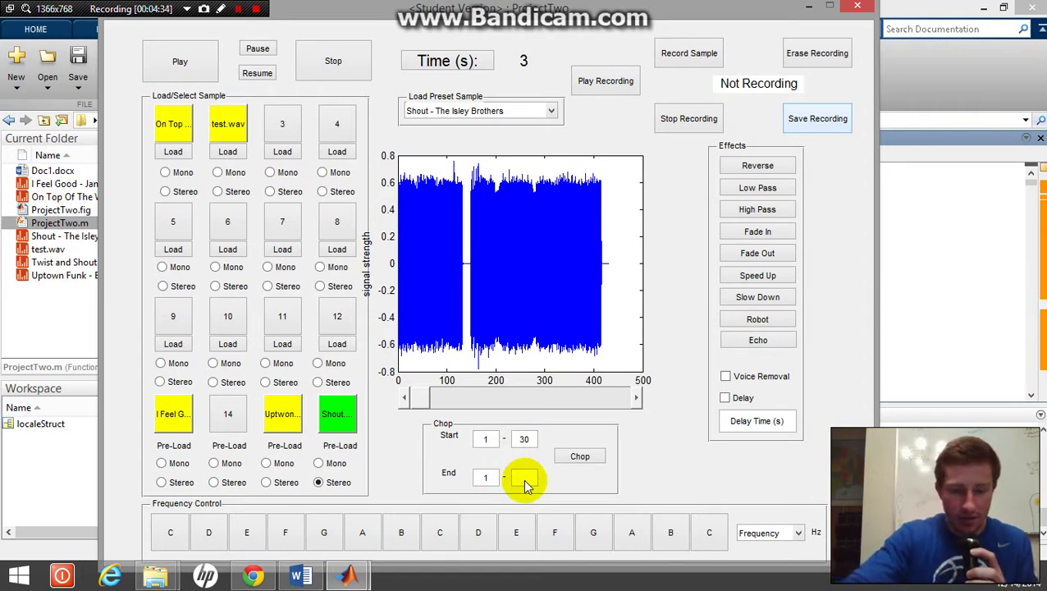
pyautogui.click(523, 478)
pyautogui.write('35')
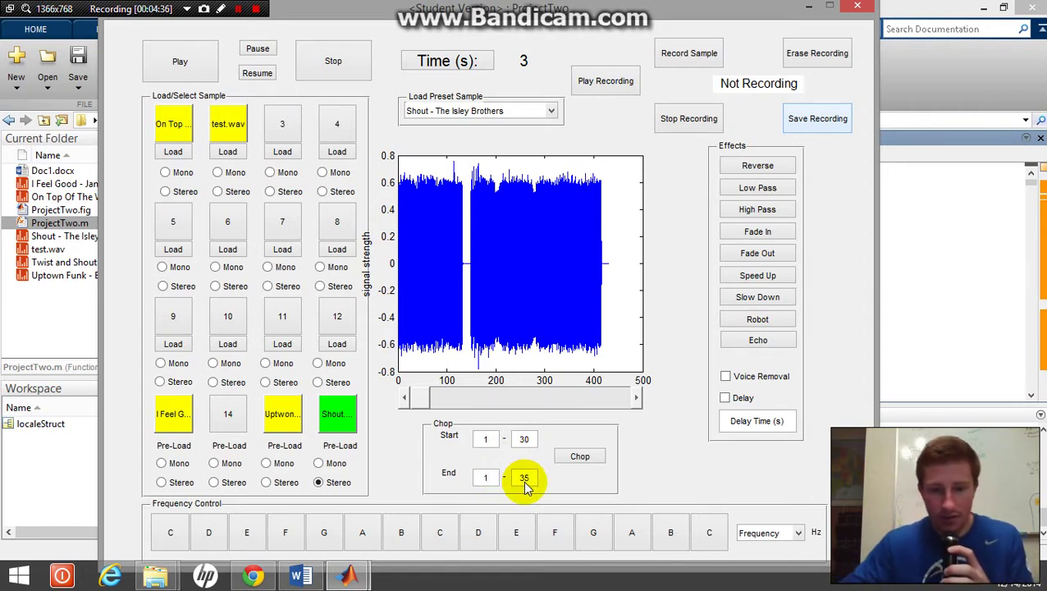
pyautogui.click(568, 460)
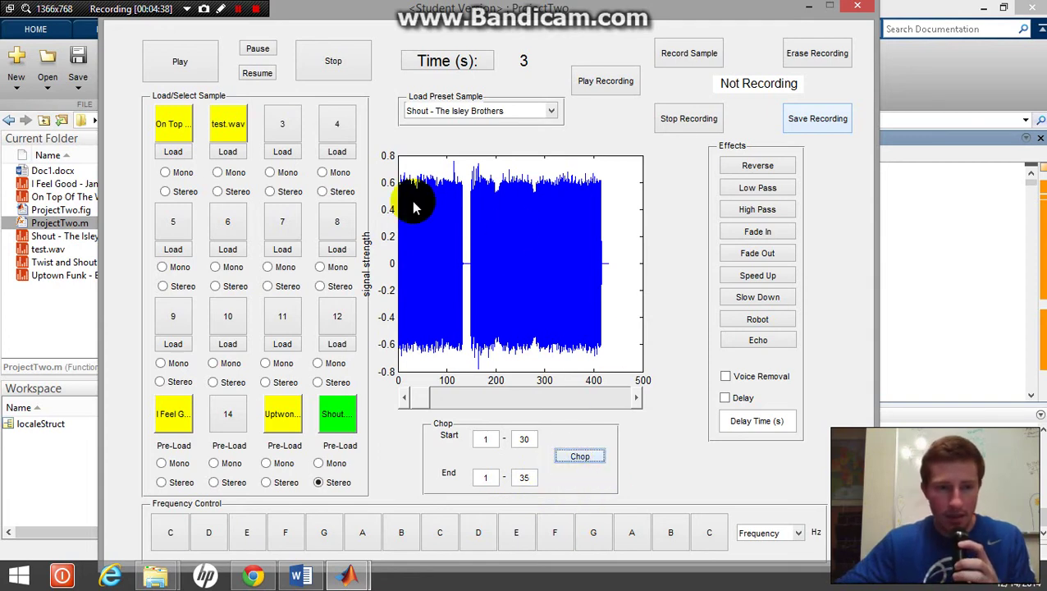
pyautogui.click(184, 62)
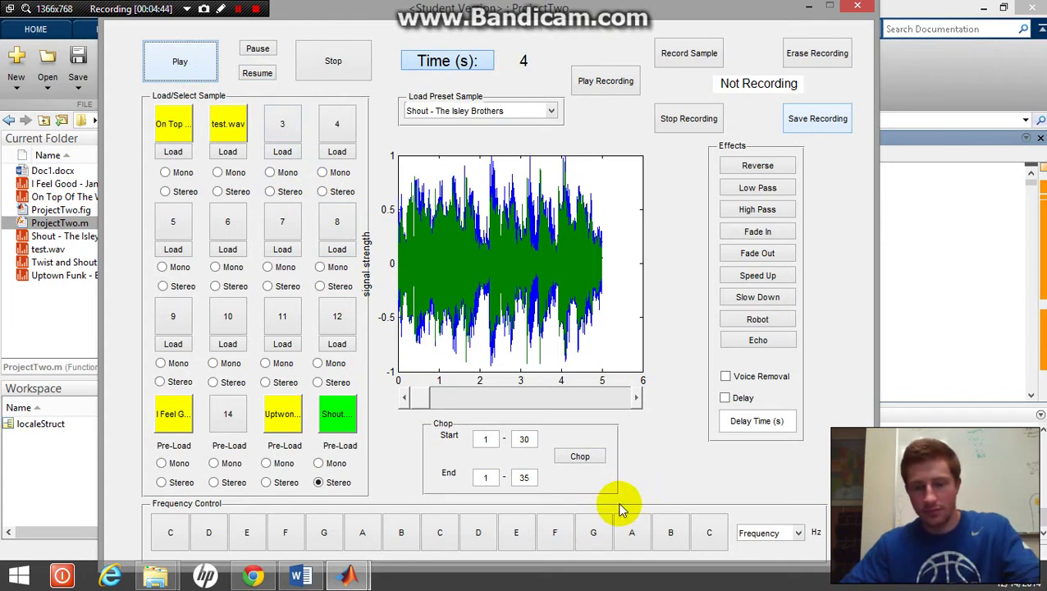
pyautogui.click(330, 63)
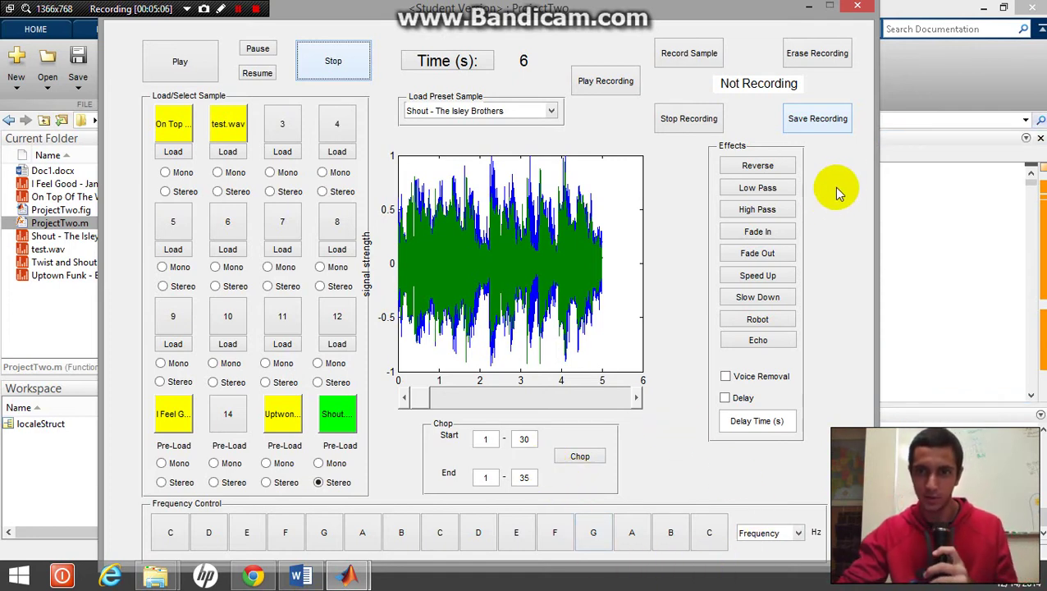
# Load On Top Of The World into slot 7 as the active stereo sample
pyautogui.click(278, 250)
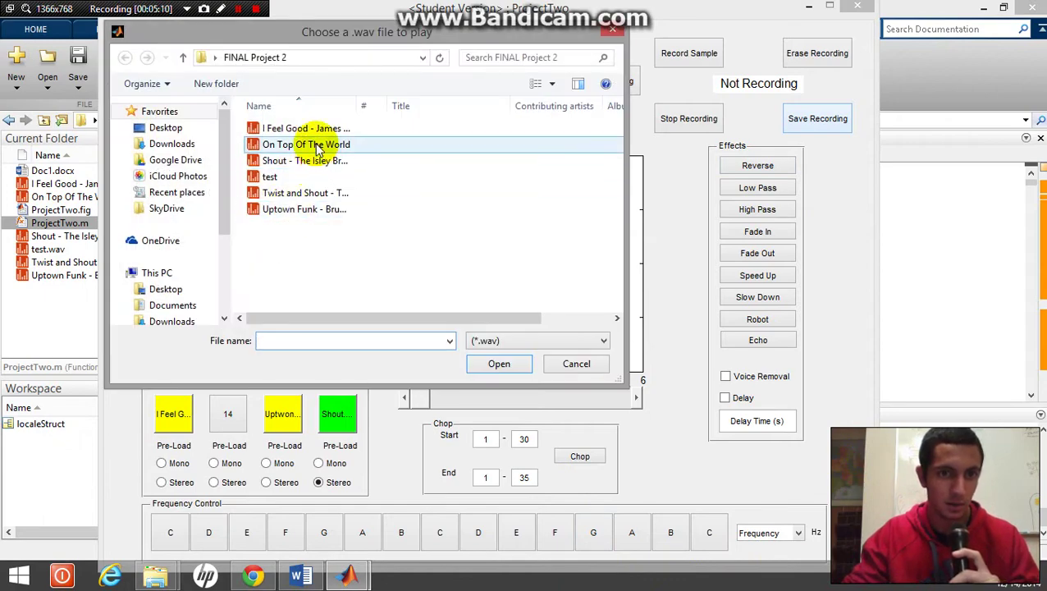
pyautogui.doubleClick(305, 144)
pyautogui.click(286, 234)
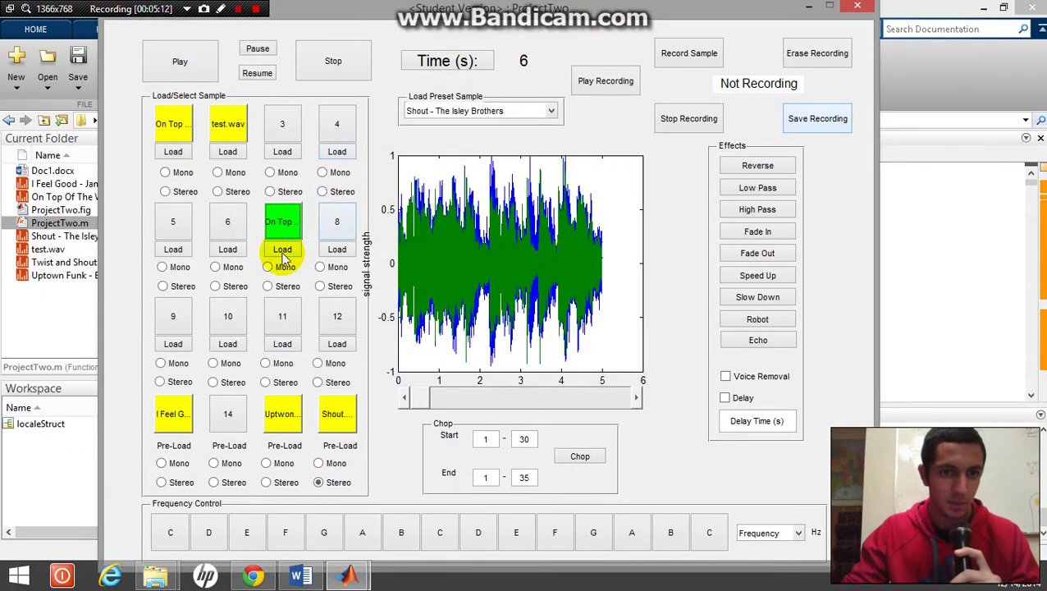
pyautogui.click(269, 285)
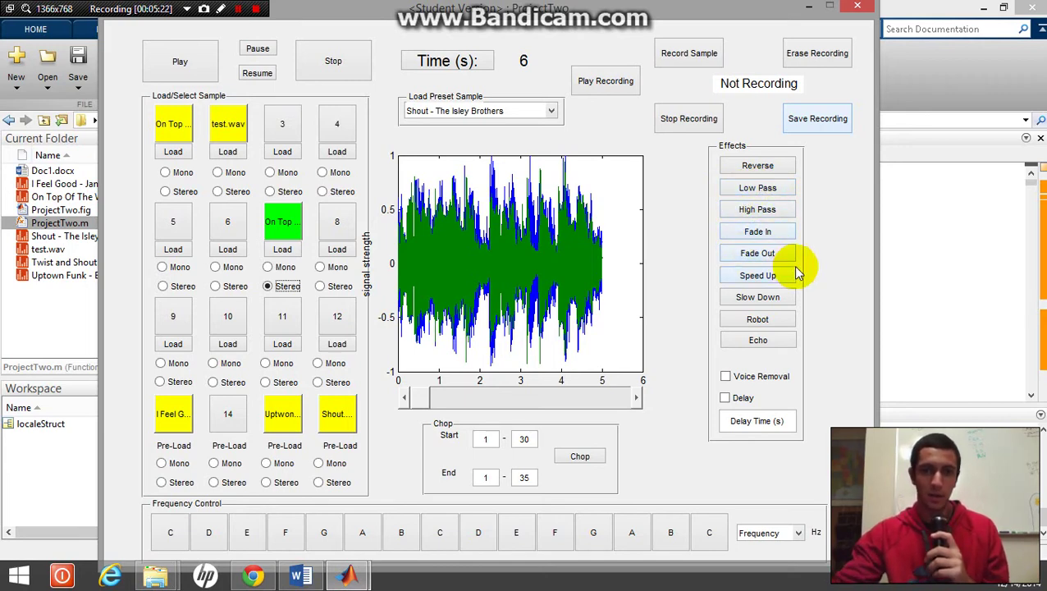
# Speed up the clip by a factor of 1.5, then play and stop it
pyautogui.click(756, 277)
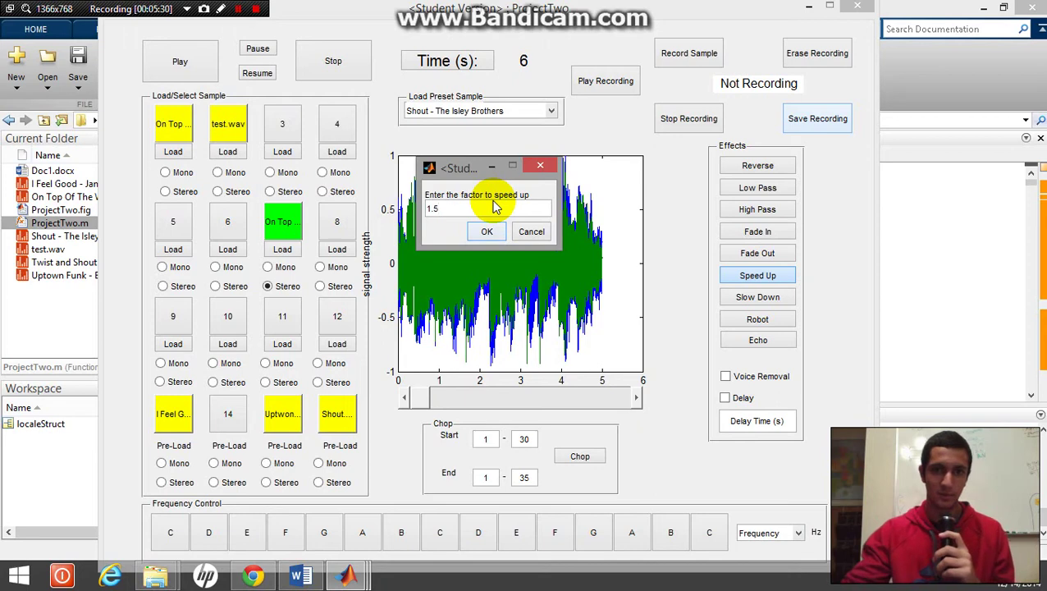
pyautogui.click(484, 230)
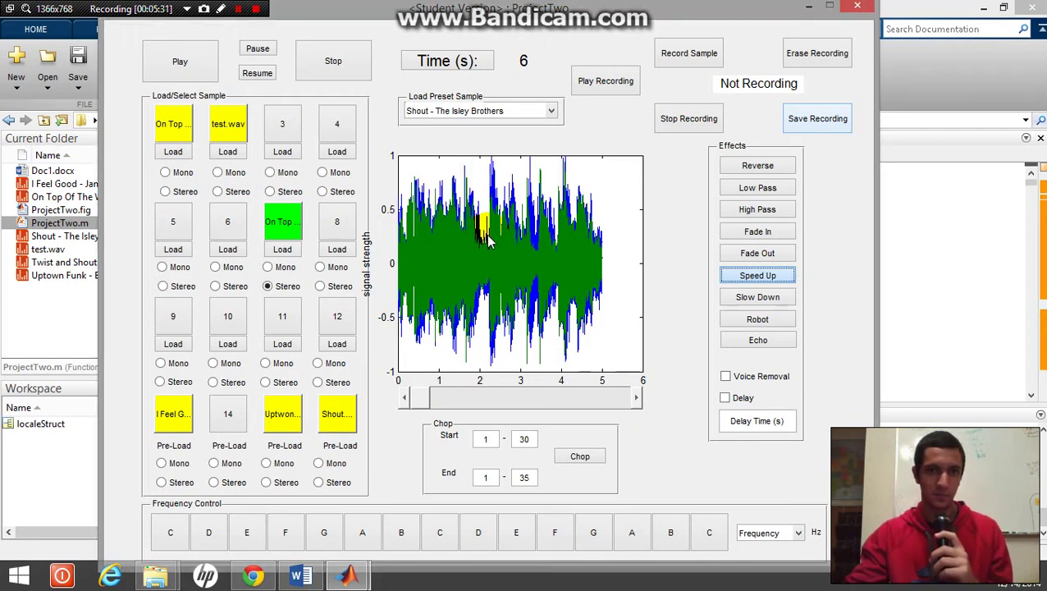
pyautogui.click(183, 61)
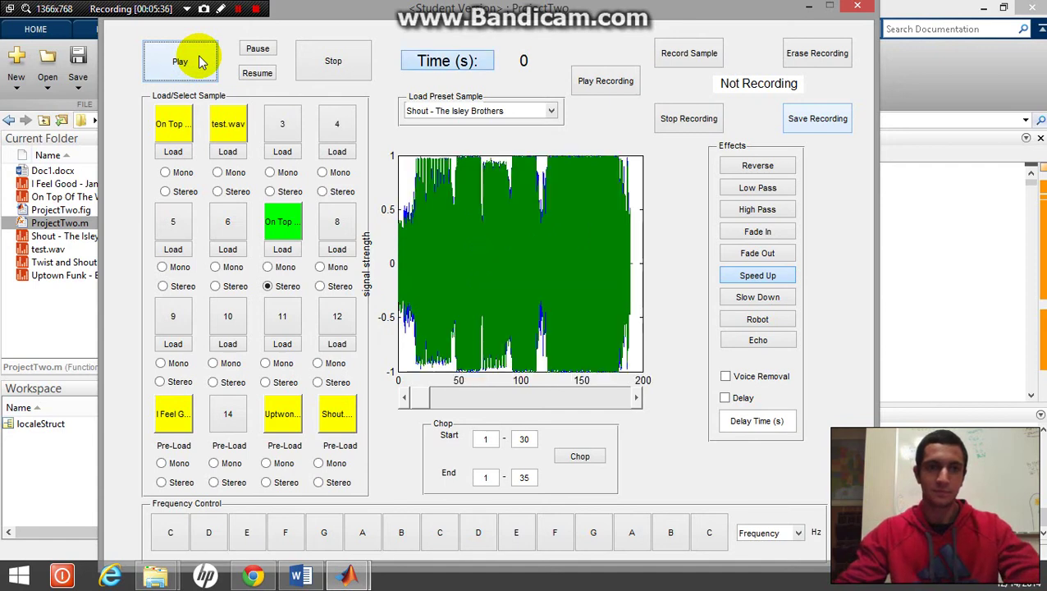
pyautogui.click(351, 64)
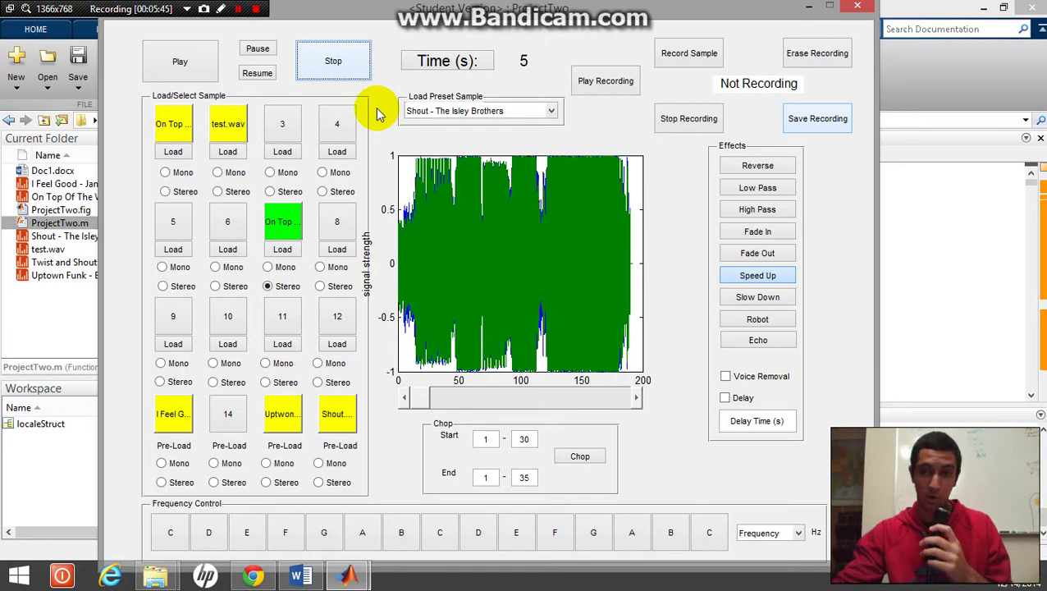
# Load Uptown Funk into slot 8 as the active stereo sample
pyautogui.click(336, 249)
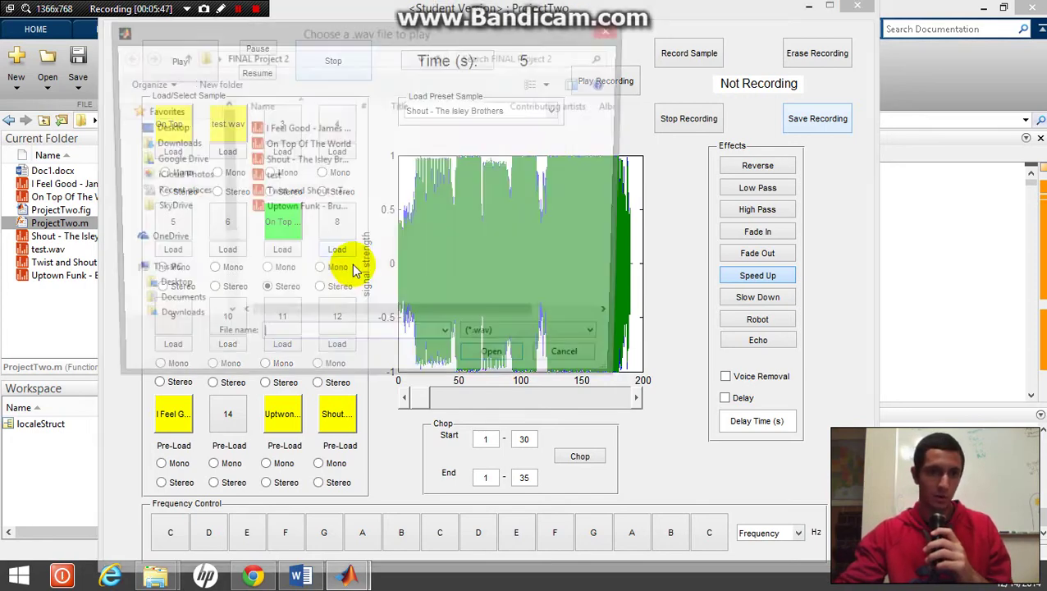
pyautogui.doubleClick(304, 210)
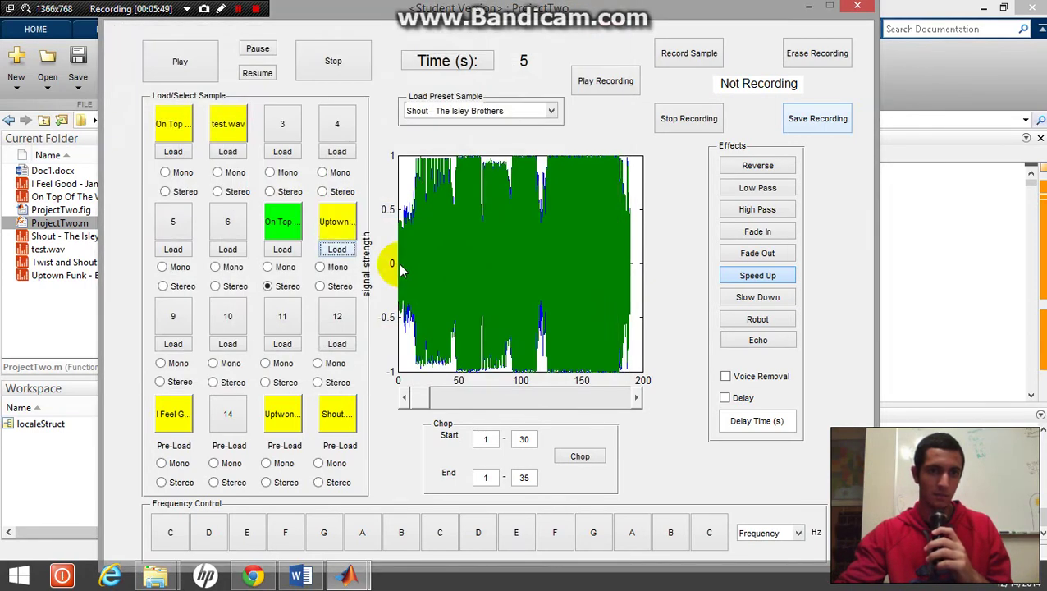
pyautogui.click(320, 286)
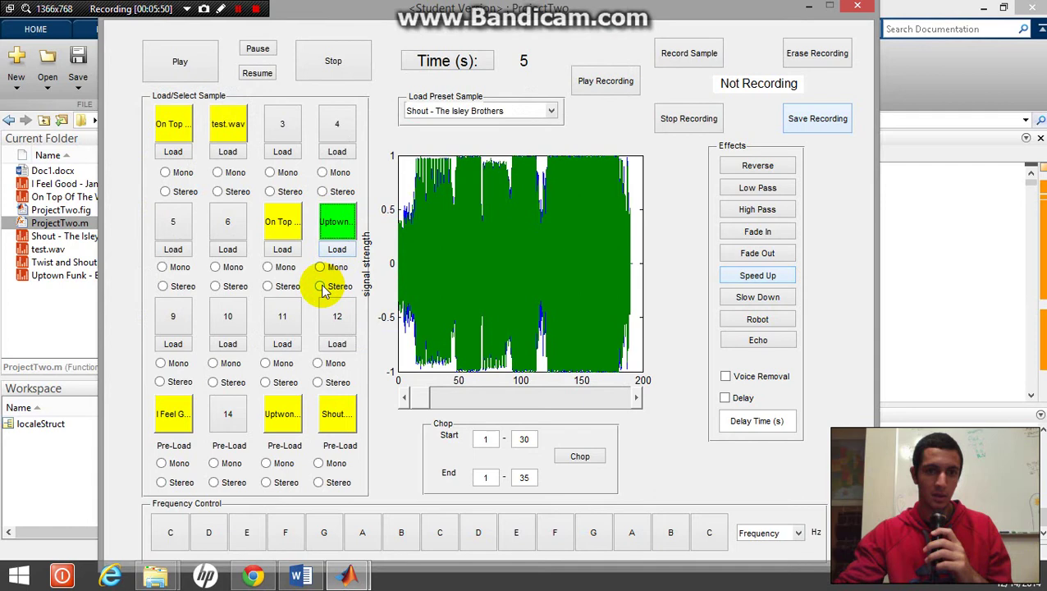
pyautogui.click(730, 297)
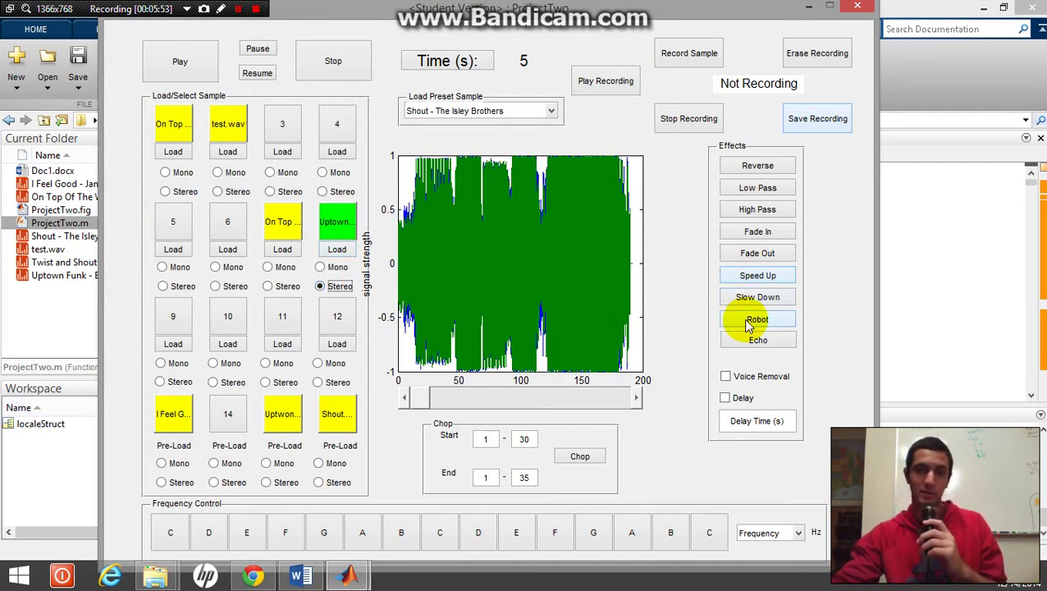
# Apply the Robot effect, set Delay Time to 2 and enable Delay
pyautogui.click(749, 325)
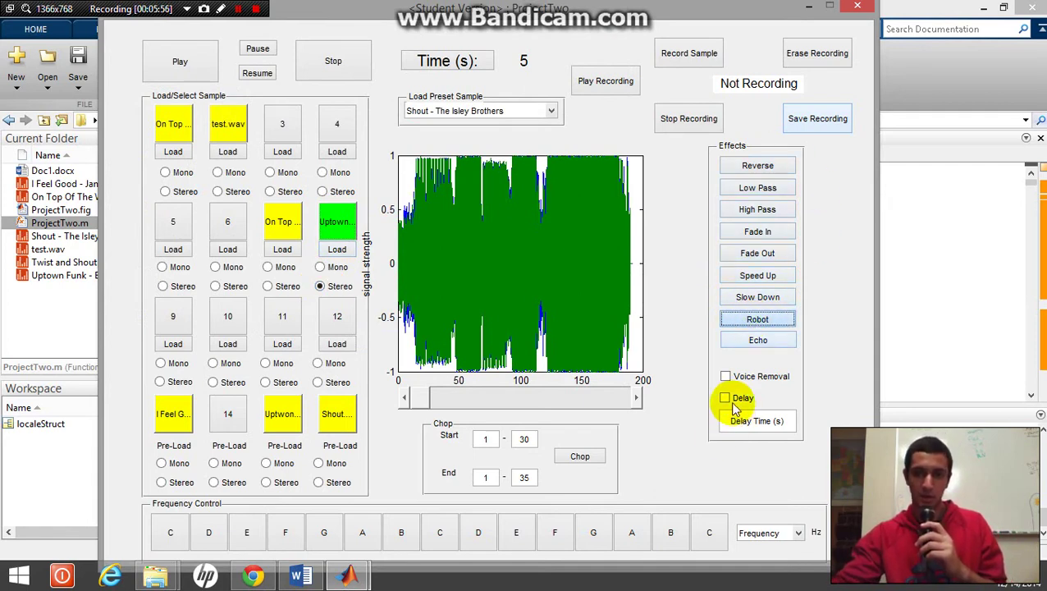
pyautogui.click(771, 420)
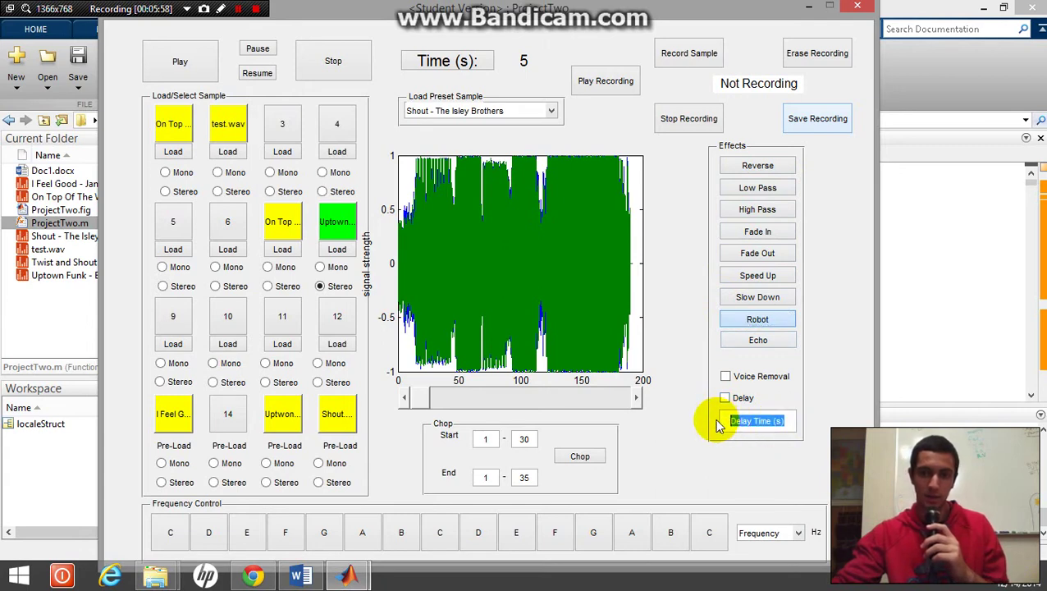
pyautogui.press('BackSpace')
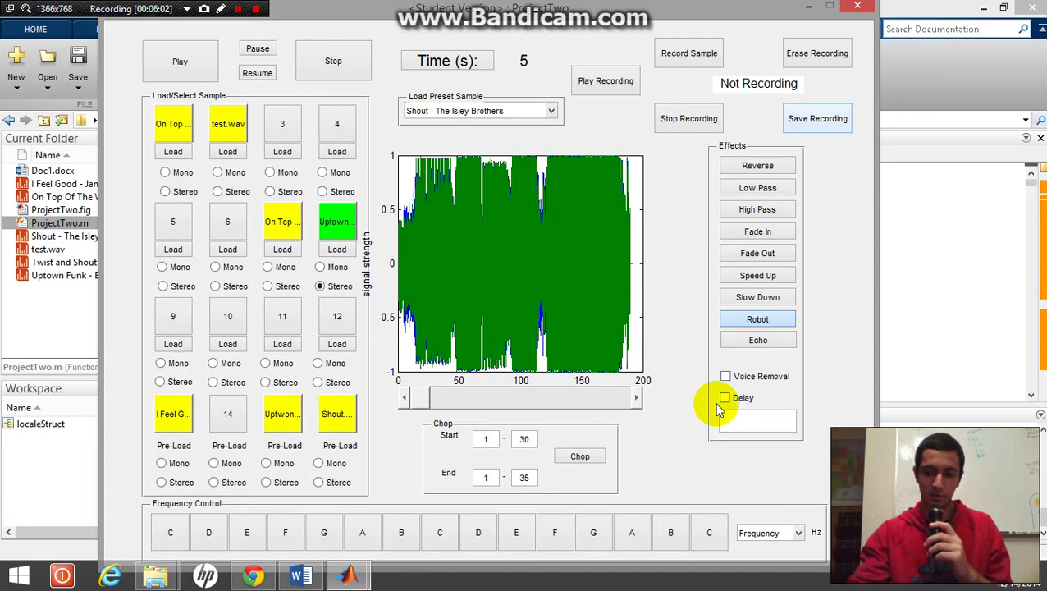
pyautogui.write('2')
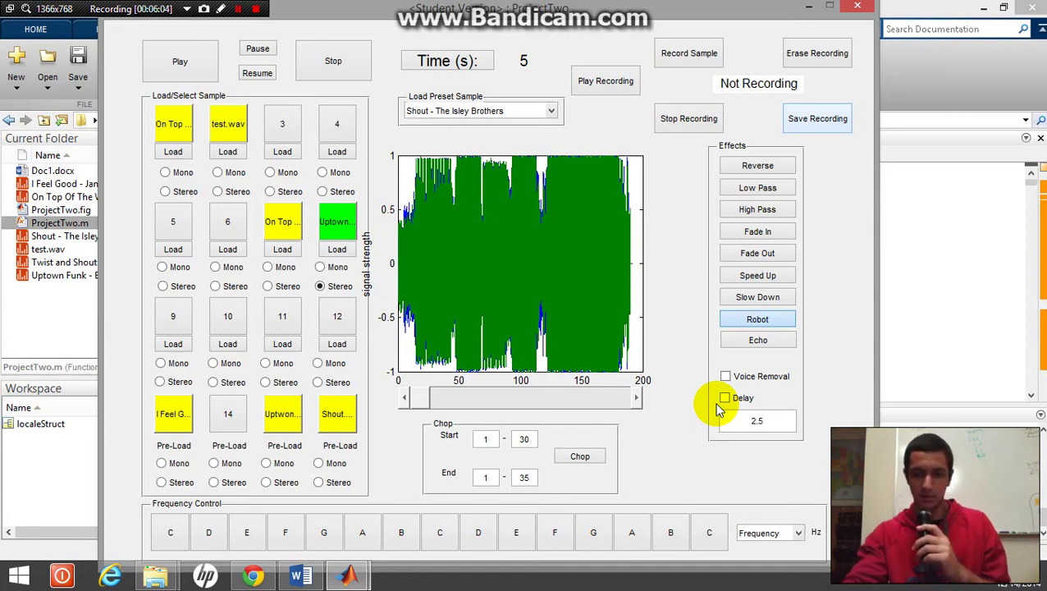
pyautogui.click(725, 398)
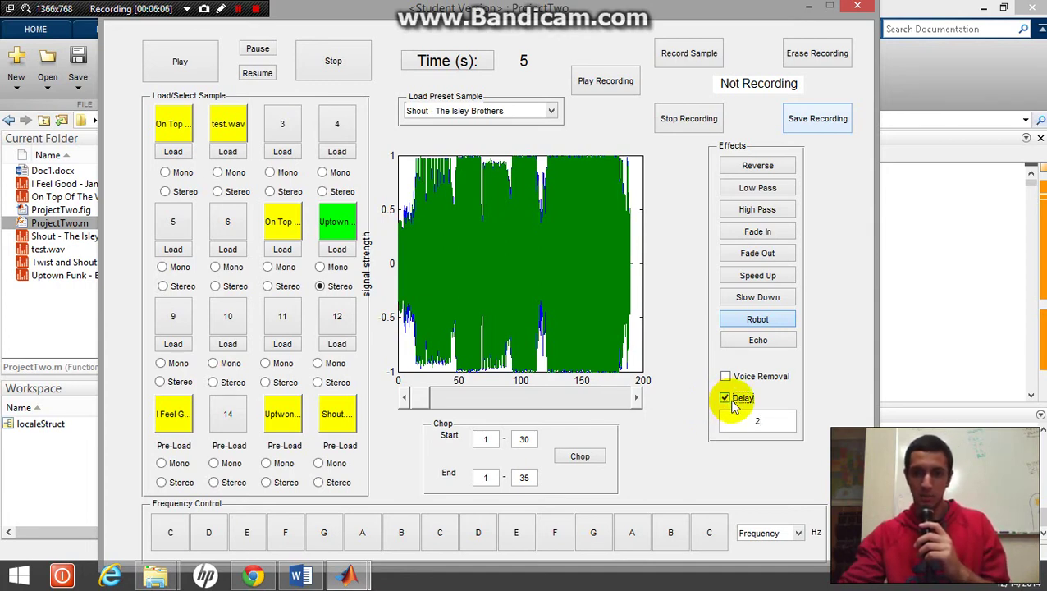
pyautogui.click(772, 321)
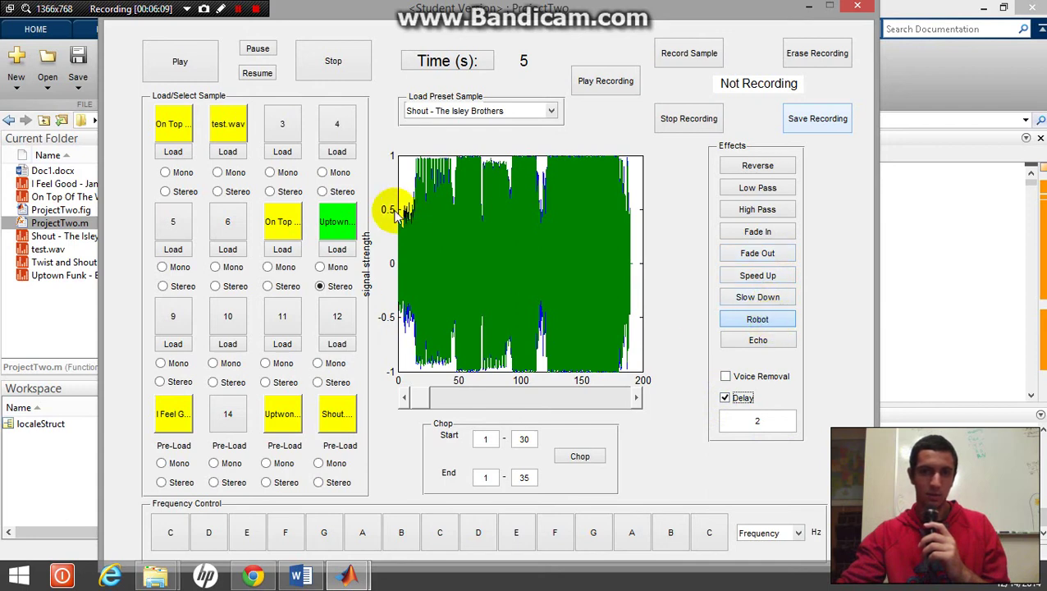
# Play the robot-processed Uptown Funk sample, stop at 6 s, and shift the window left
pyautogui.click(336, 229)
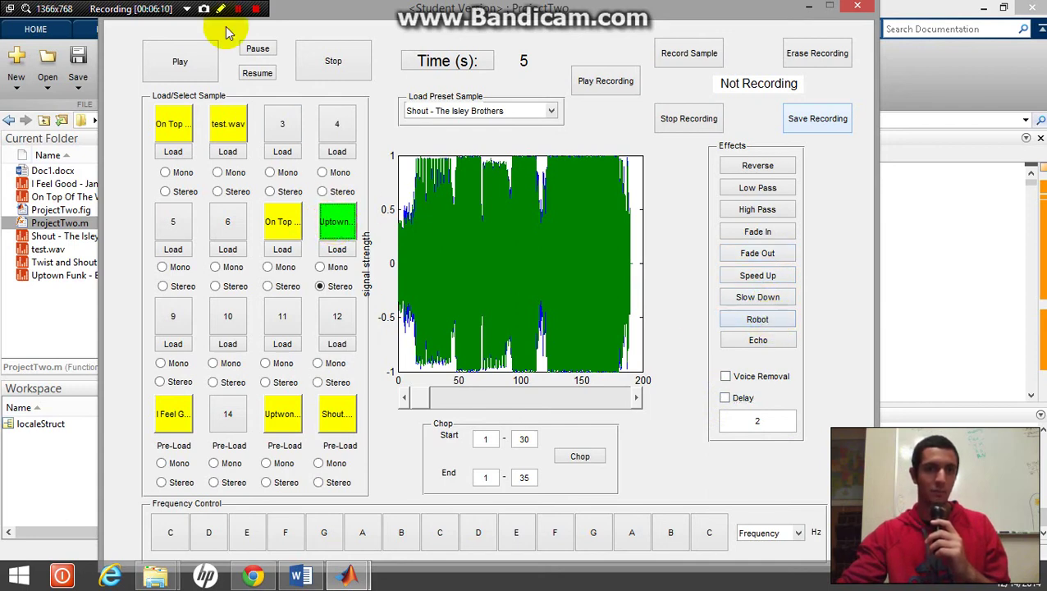
pyautogui.click(196, 67)
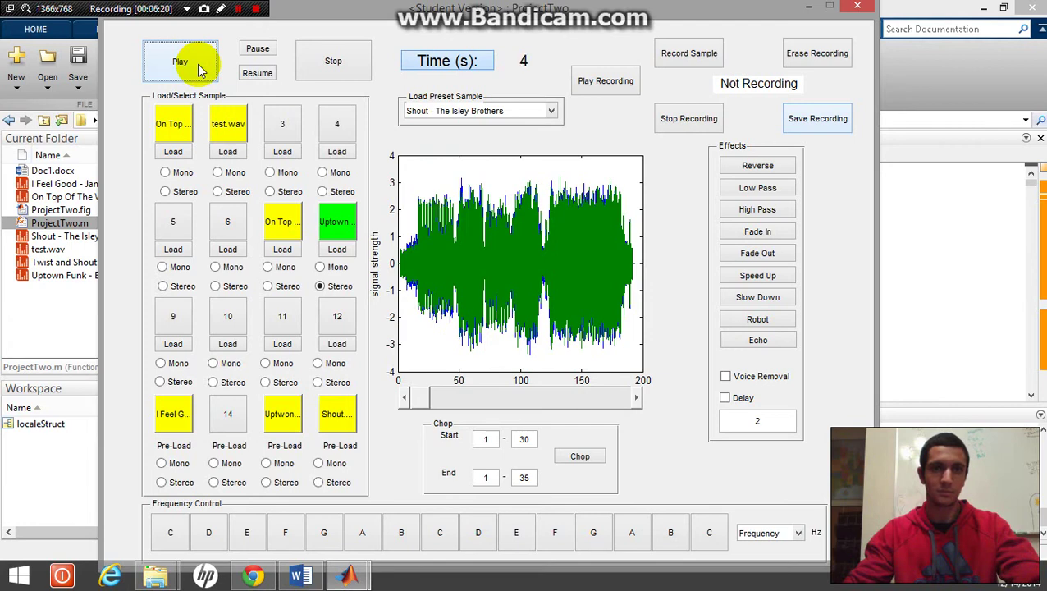
pyautogui.click(335, 59)
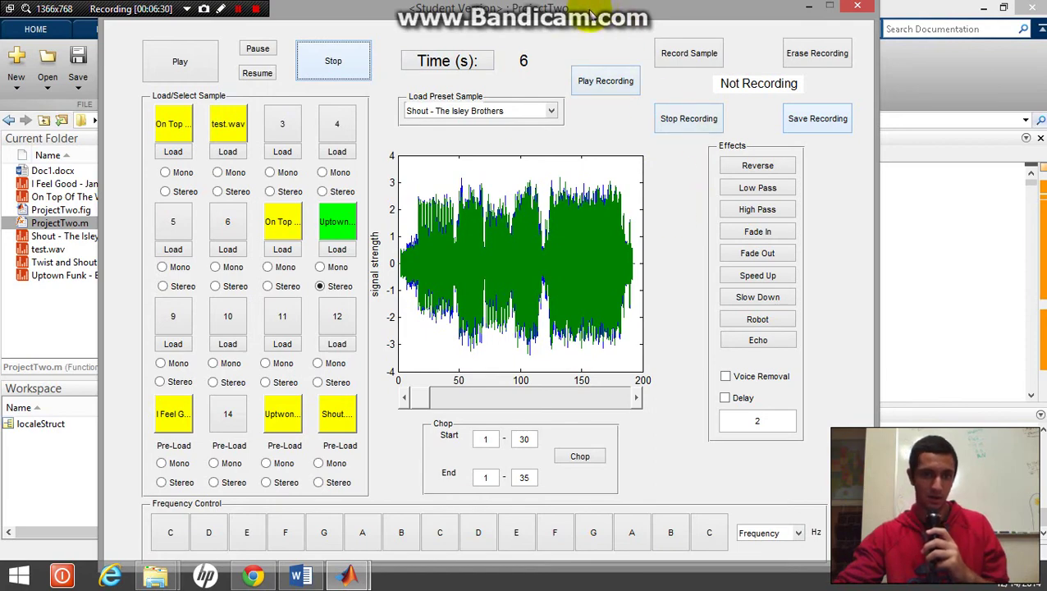
pyautogui.moveTo(589, 9); pyautogui.dragTo(486, 23)
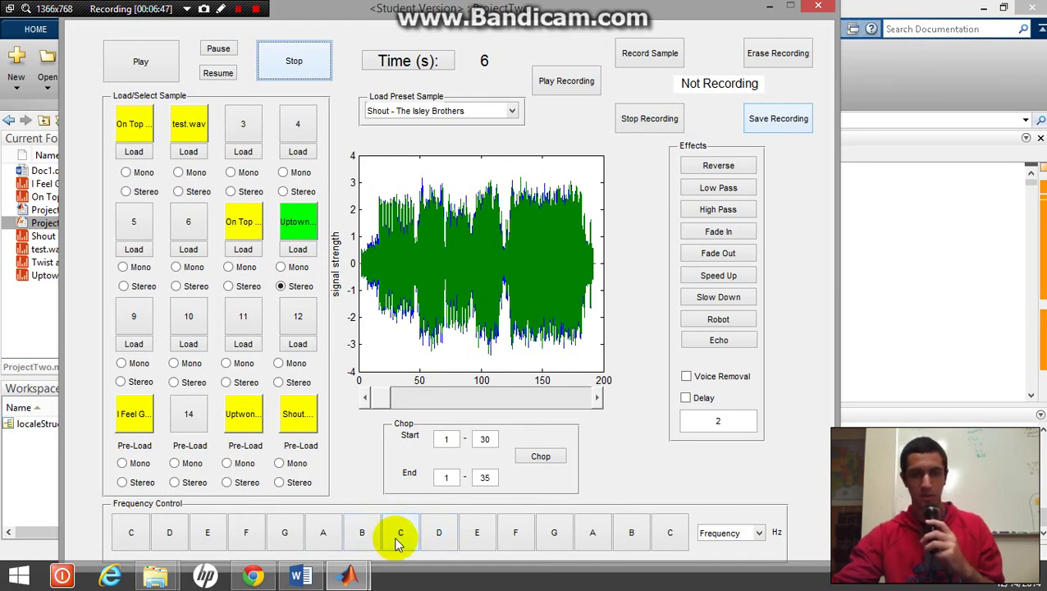
# Look through the note frequency list without choosing, then plot the C and D4 waves
pyautogui.click(758, 533)
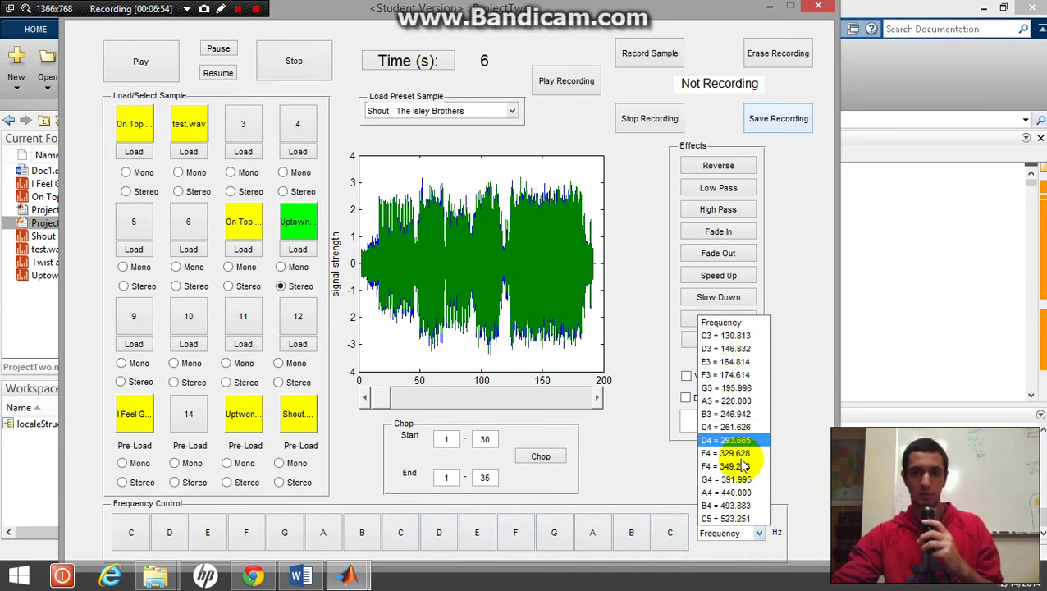
pyautogui.click(797, 493)
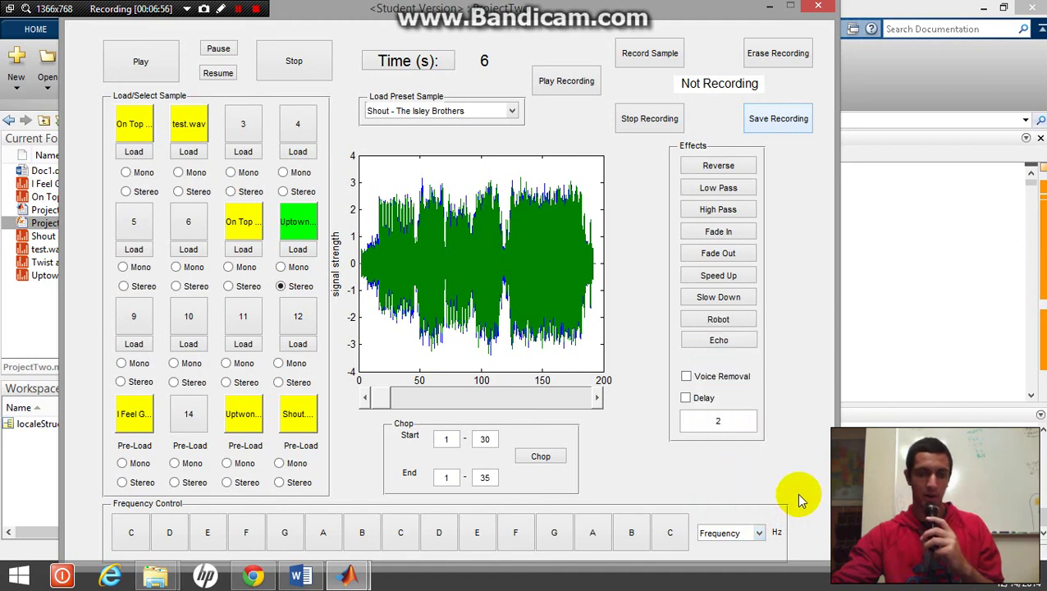
pyautogui.click(400, 535)
pyautogui.click(439, 534)
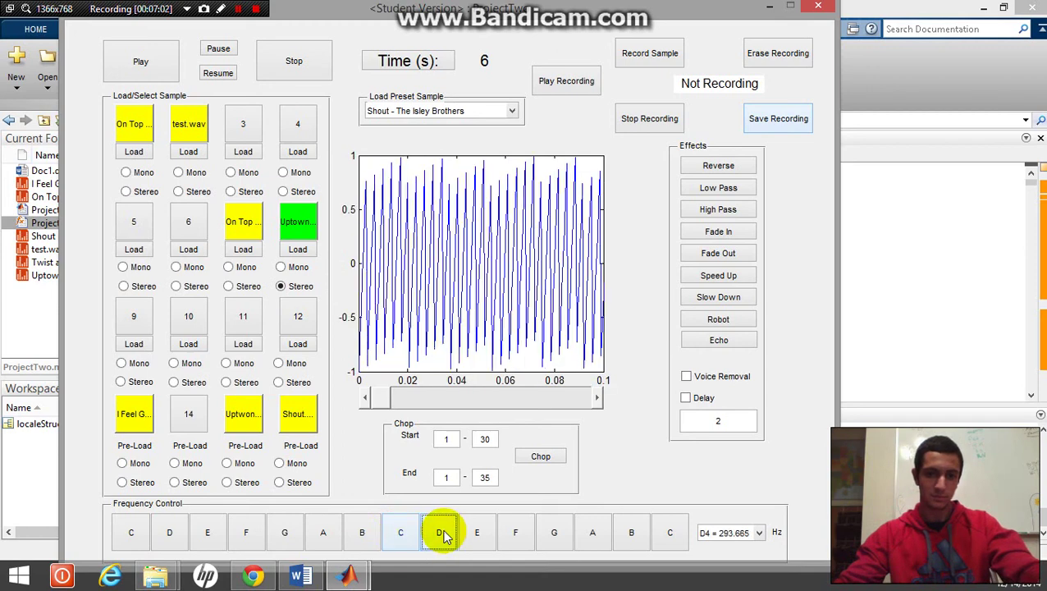
# Plot F4, F3, A3 and F4, ending on F3 at 174.614 Hz, then maximize and restore the window
pyautogui.click(516, 534)
pyautogui.click(248, 532)
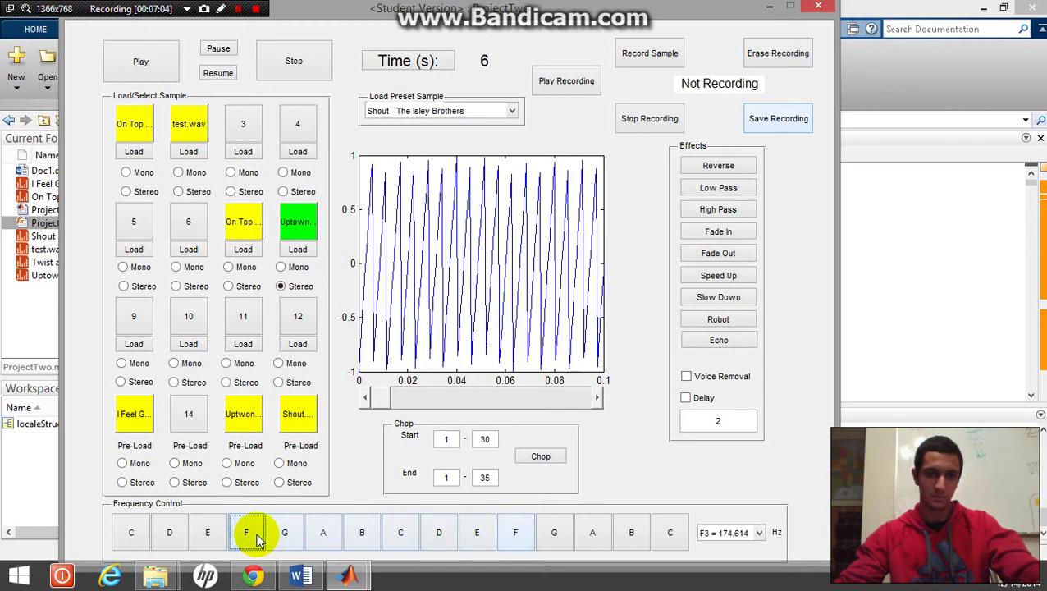
pyautogui.click(324, 532)
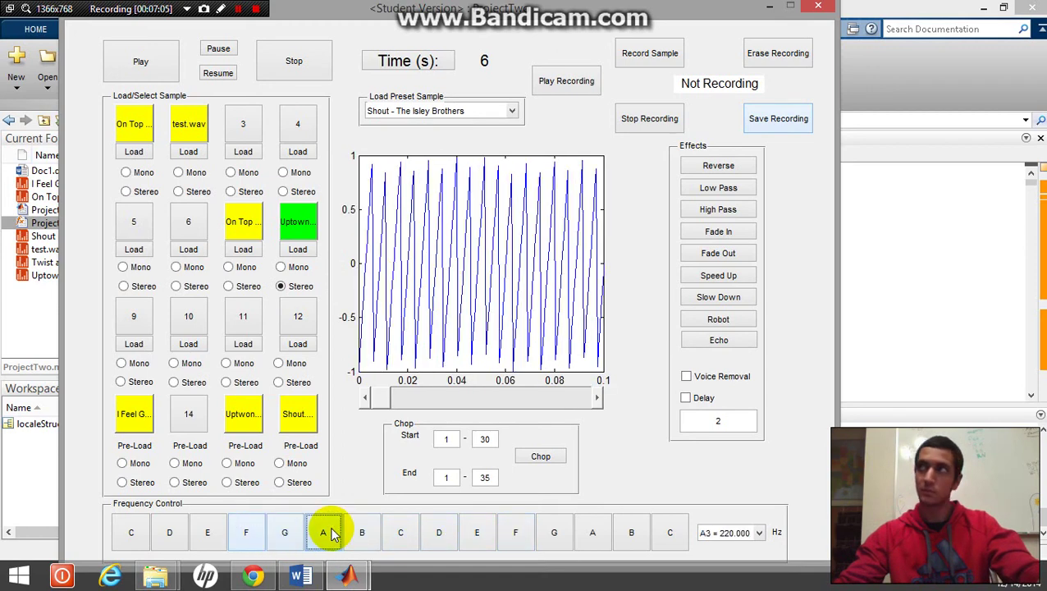
pyautogui.click(517, 534)
pyautogui.click(248, 534)
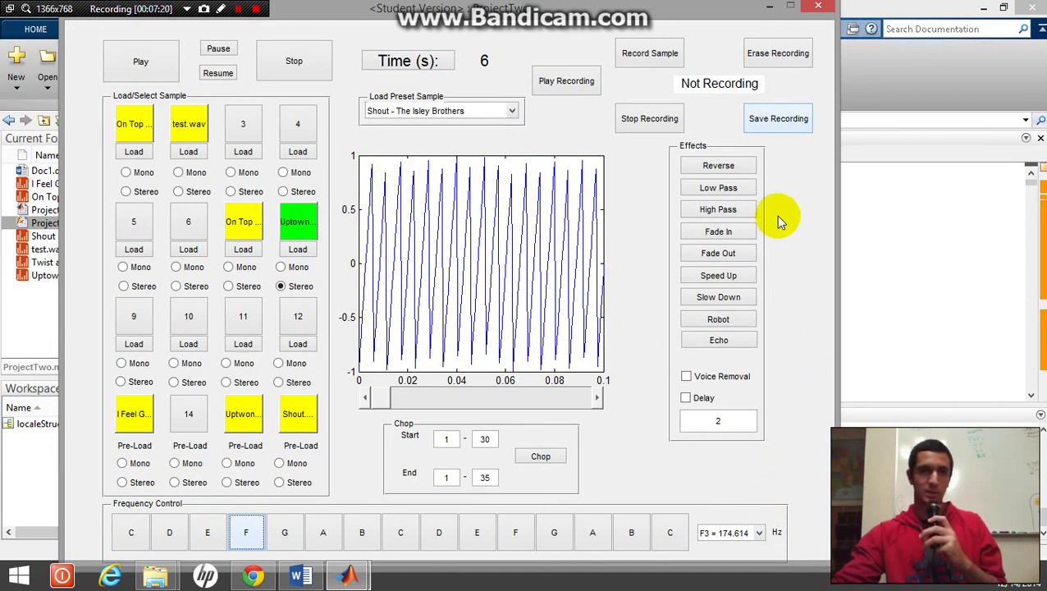
pyautogui.doubleClick(517, 16)
pyautogui.moveTo(525, 10); pyautogui.dragTo(532, 35)
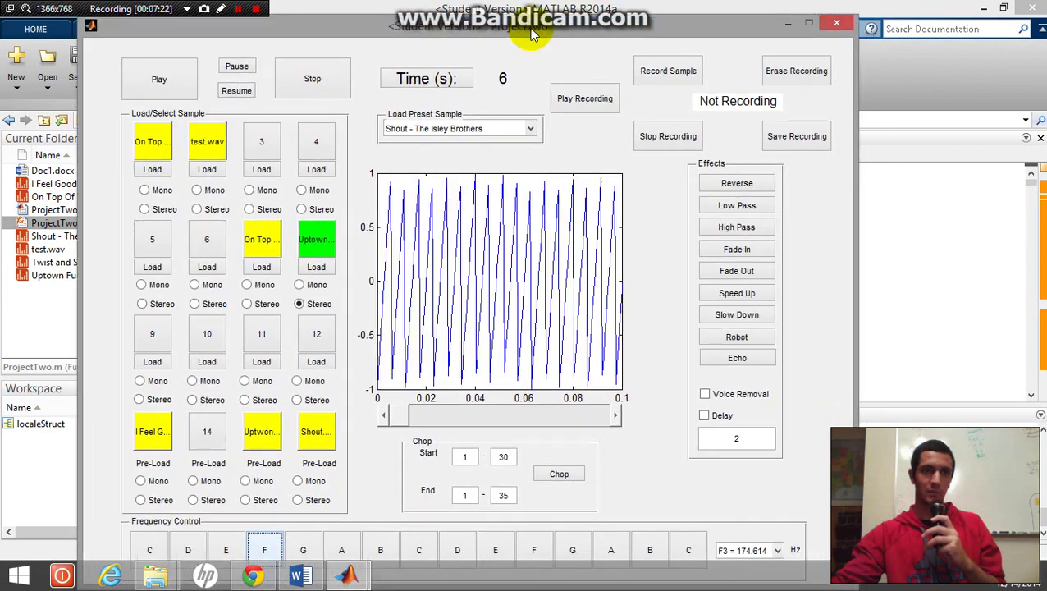